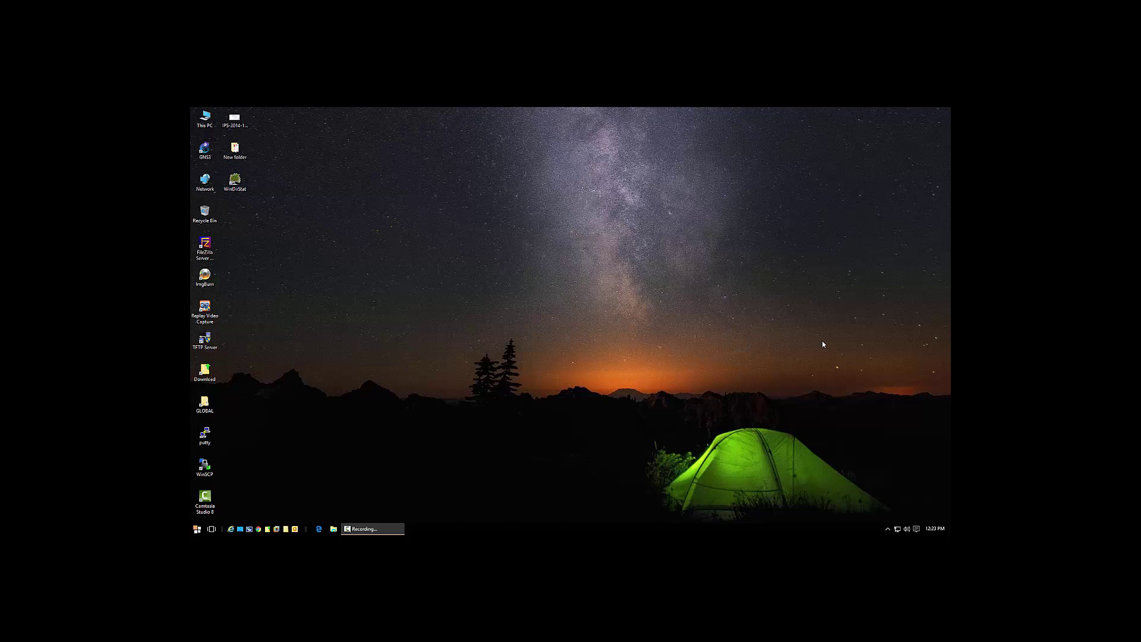
Open the Windows system settings for choosing default apps by file type
left_click(917, 532)
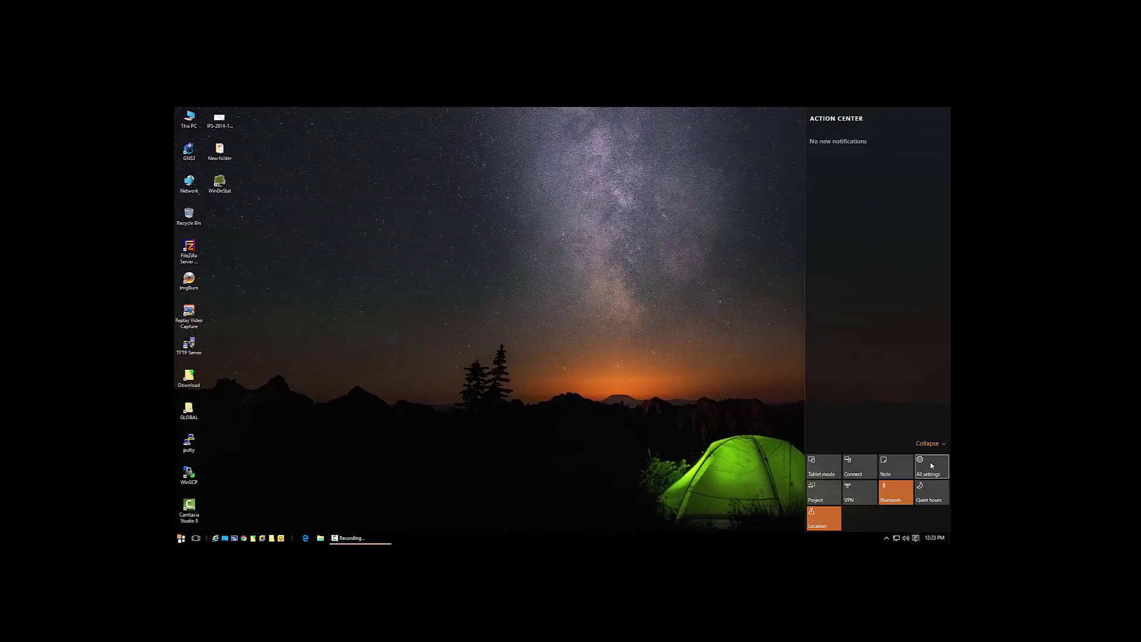
left_click(930, 464)
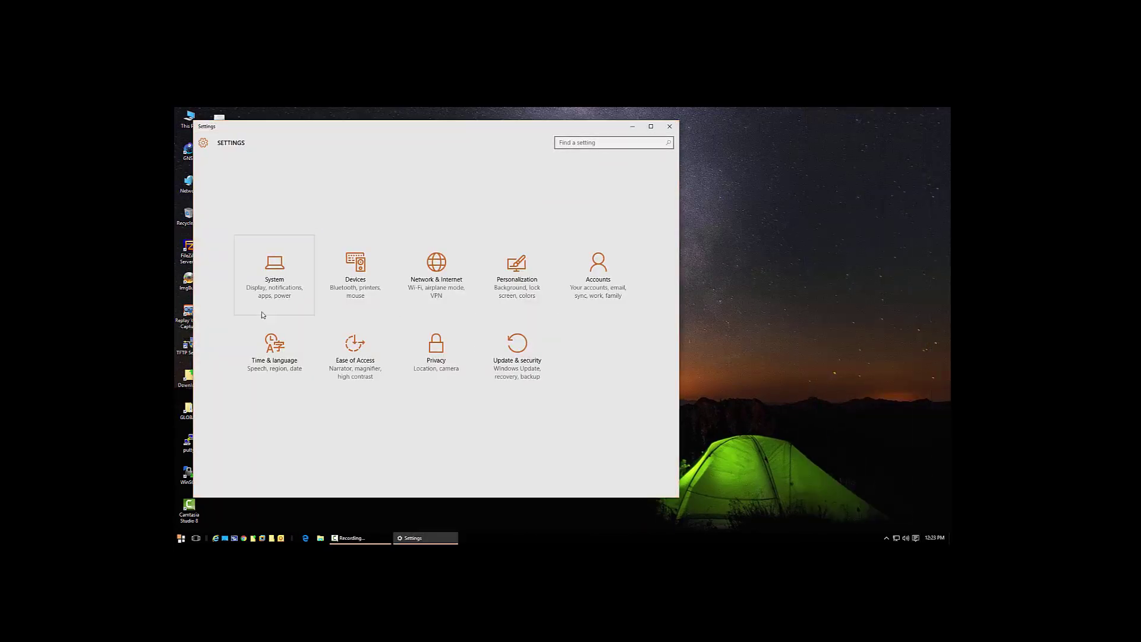
left_click(275, 263)
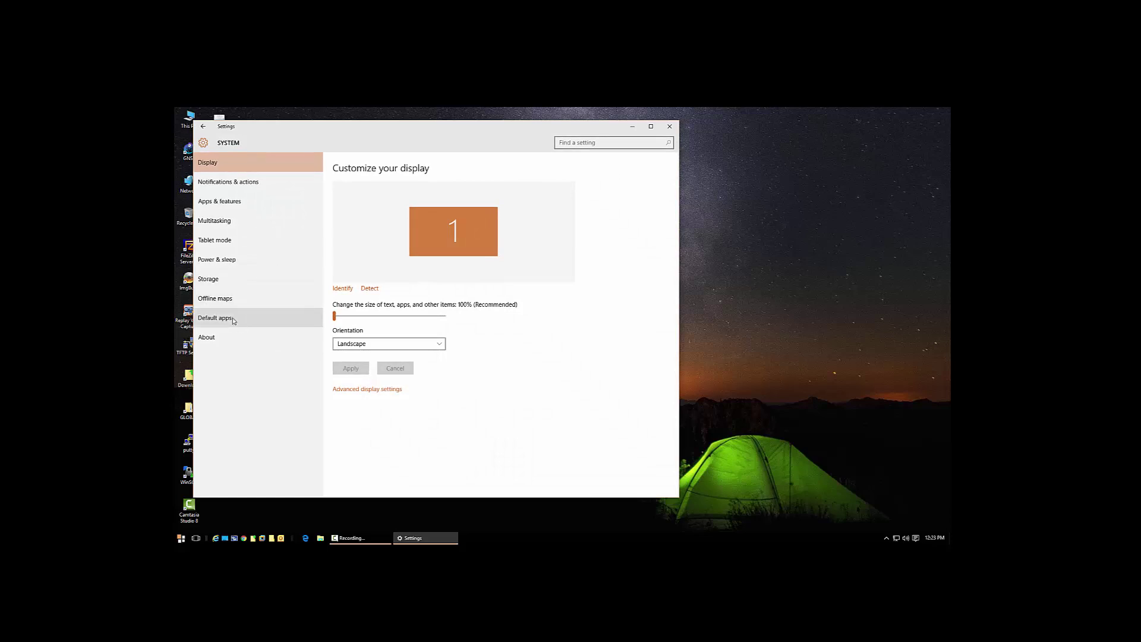
left_click(232, 319)
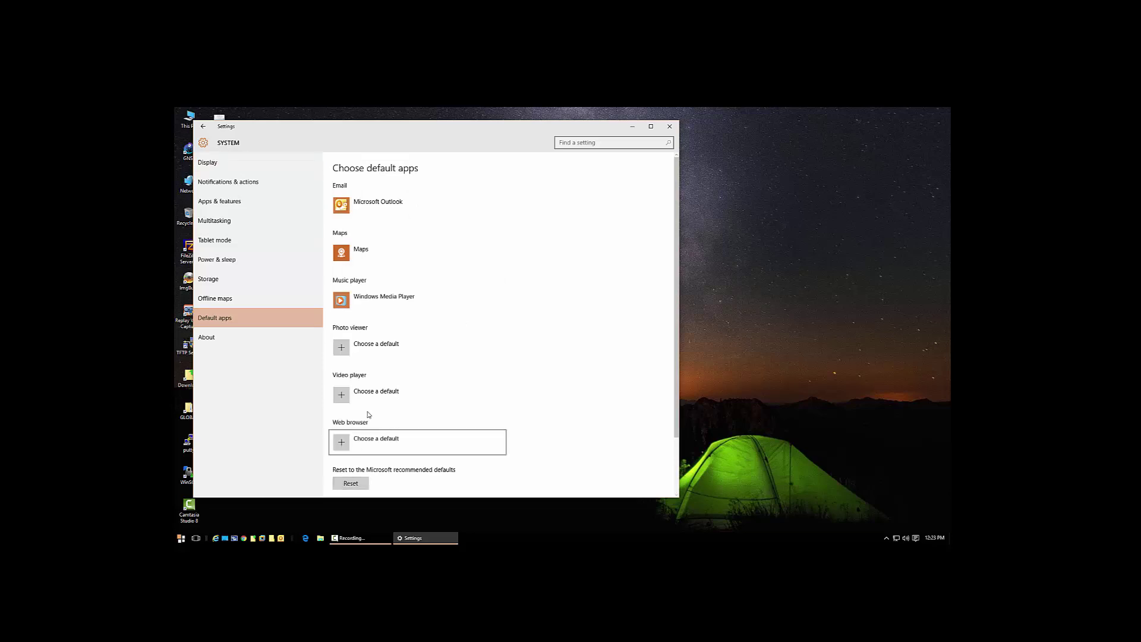
scroll(372, 359, "down", 2)
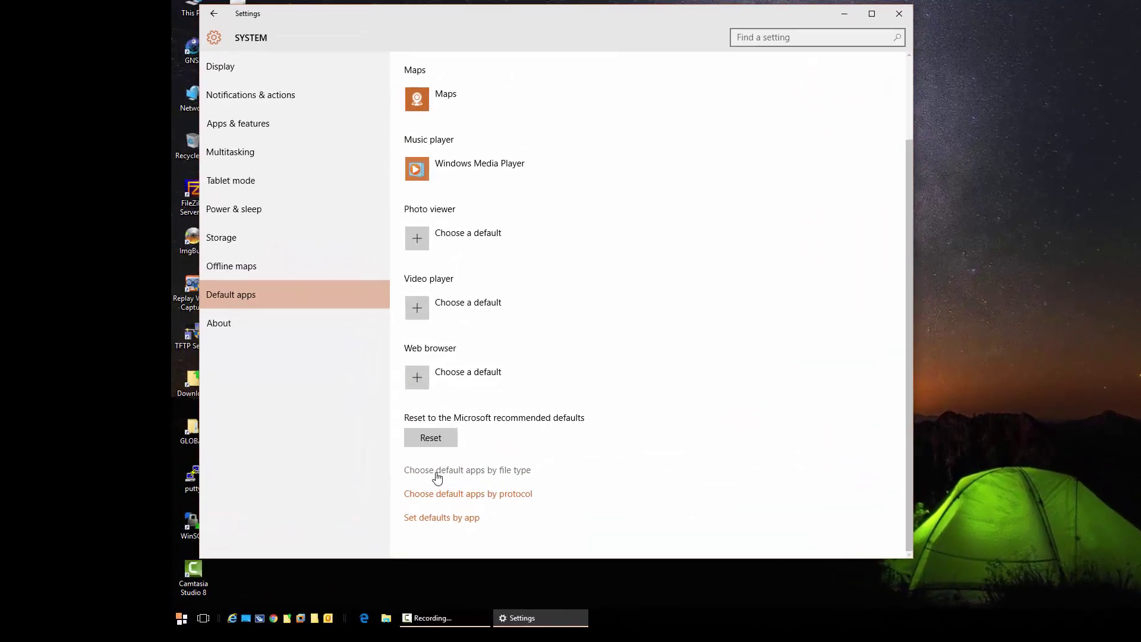
left_click(356, 440)
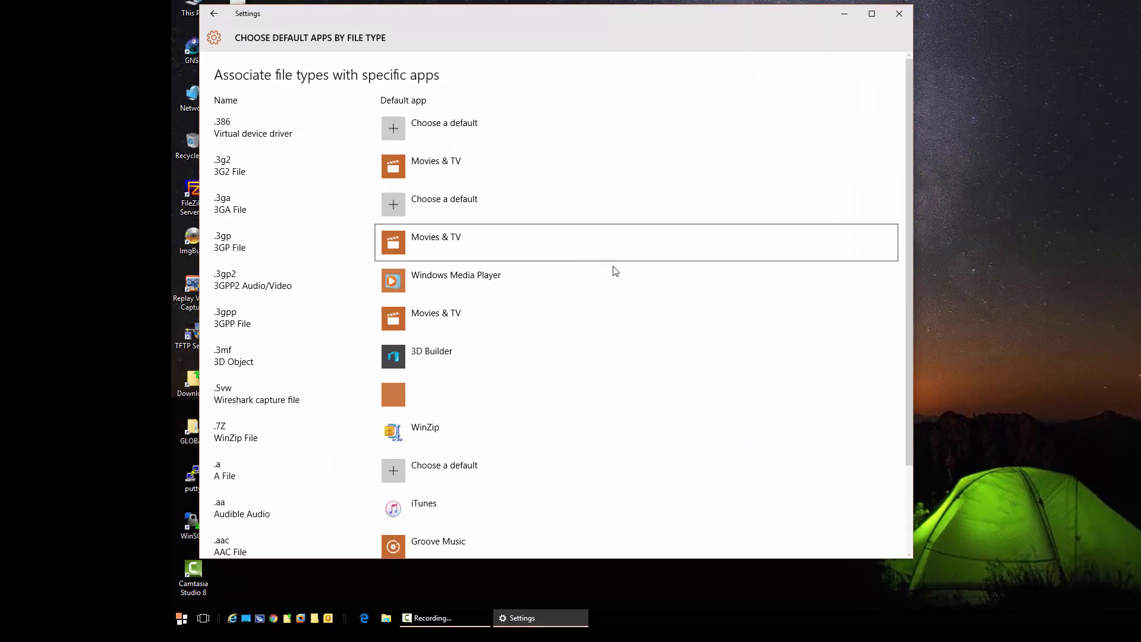
Examine the default app associations in the file type list down to the .pdf entries, and close Settings
scroll(612, 271, "down", 15)
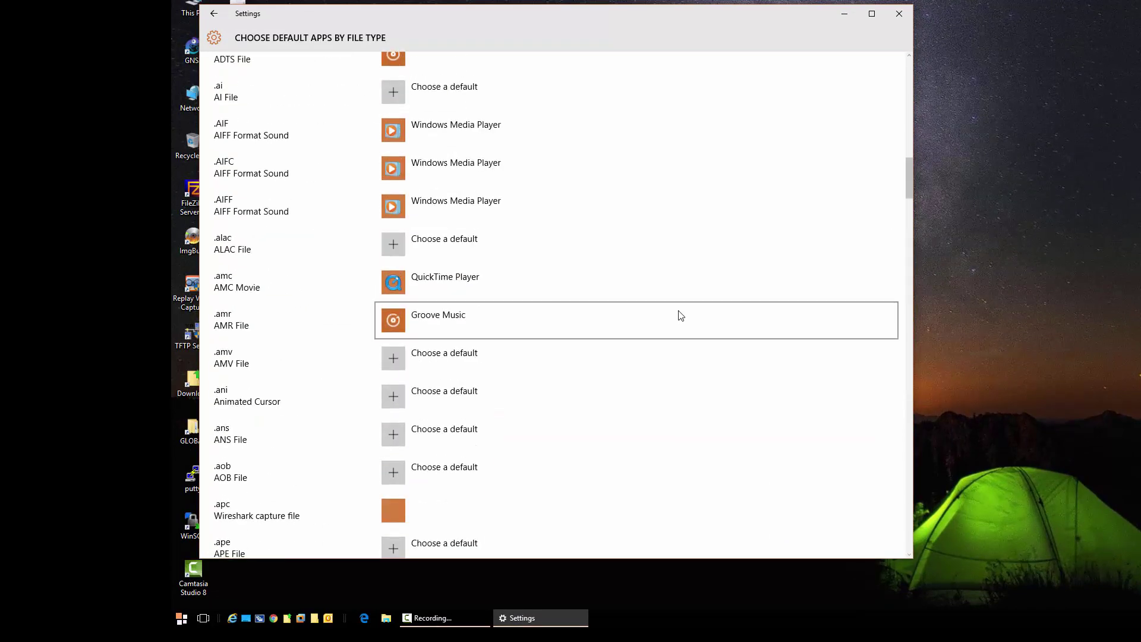
scroll(679, 244, "down", 20)
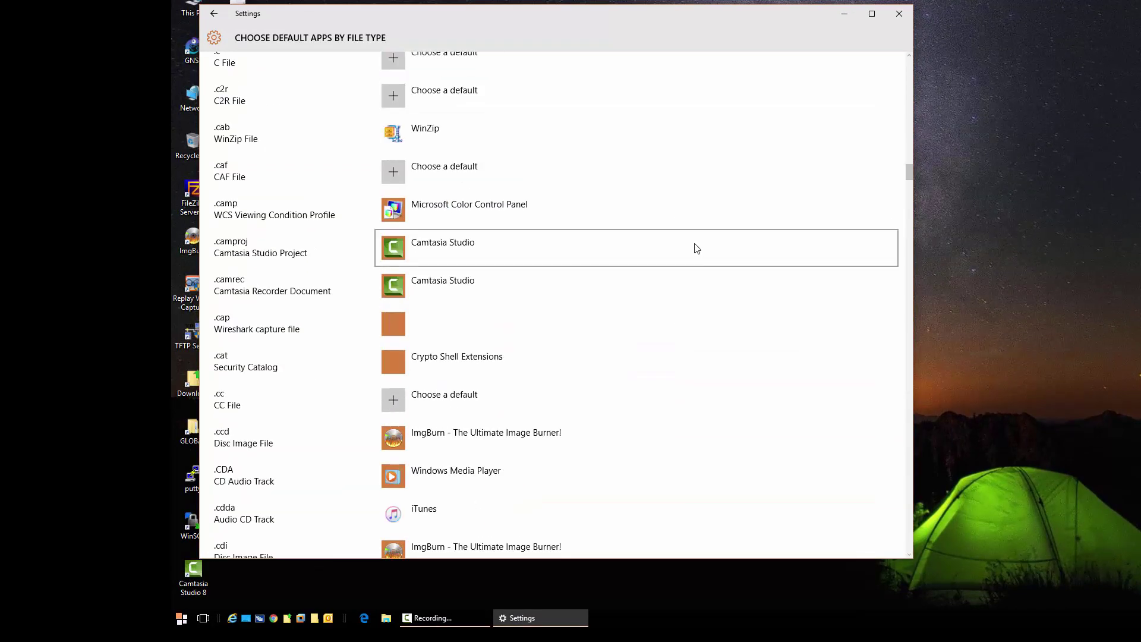
scroll(688, 288, "down", 10)
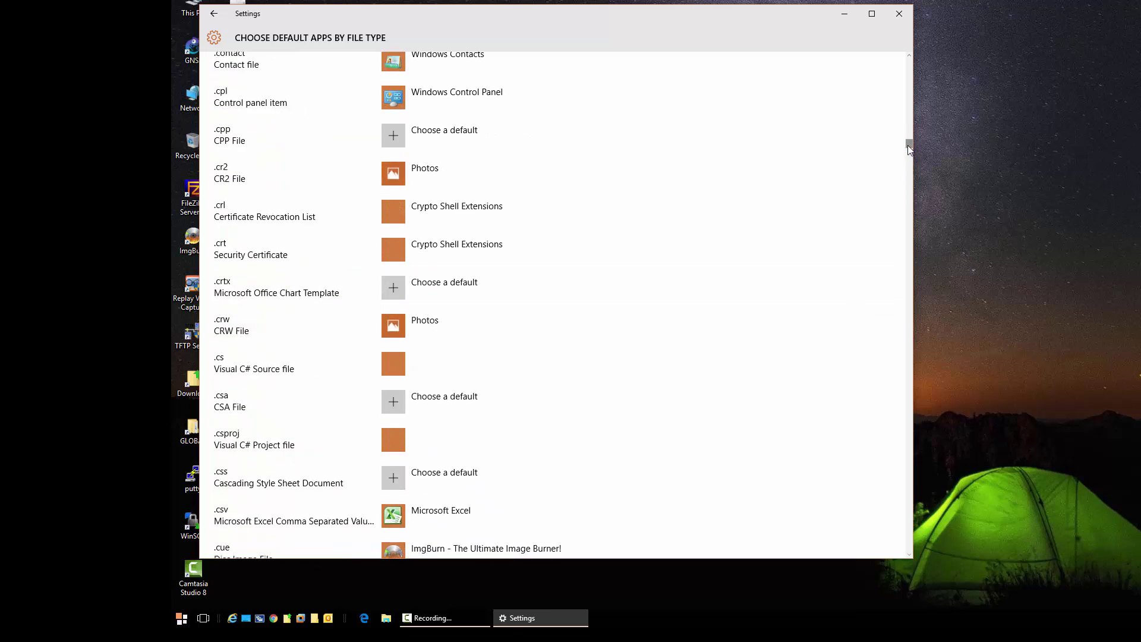
left_click_drag(908, 145, 908, 184)
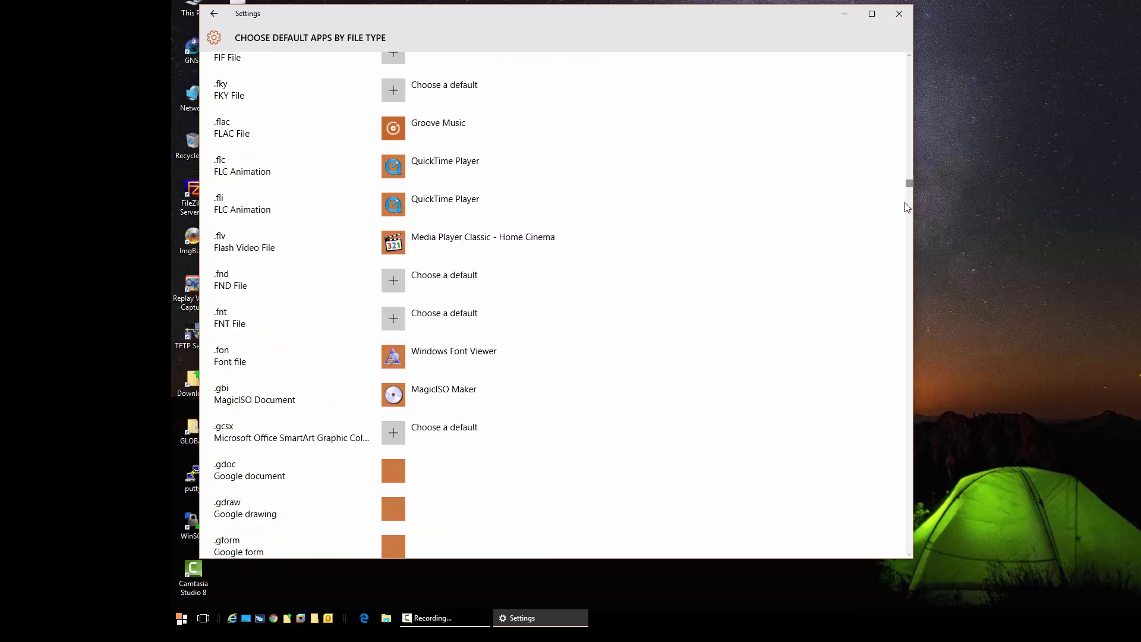
scroll(553, 406, "down", 10)
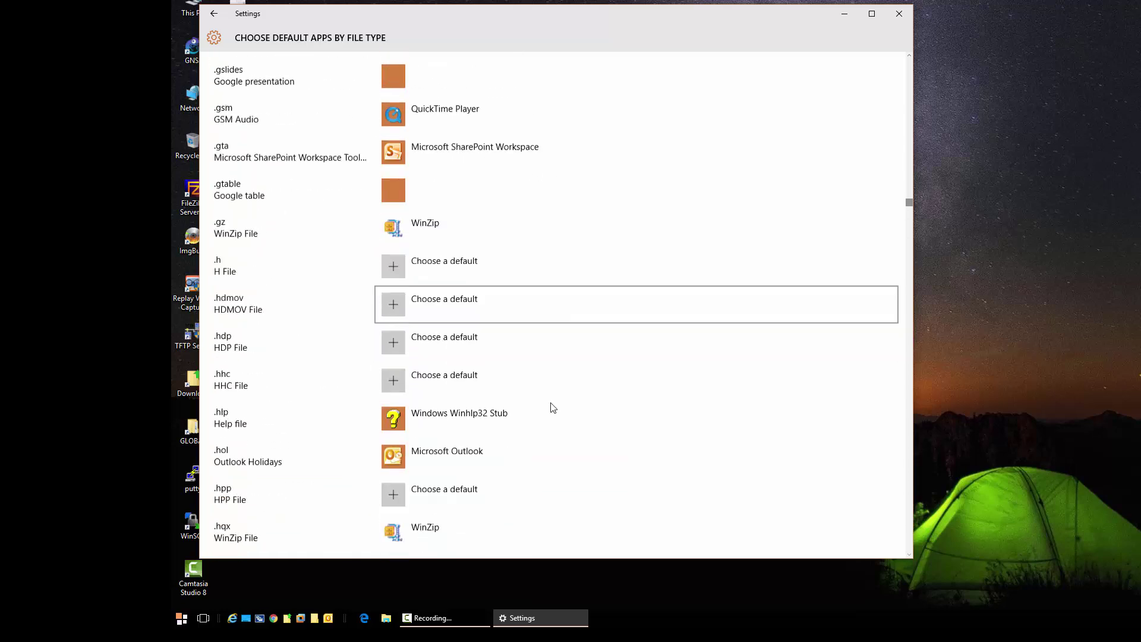
scroll(613, 377, "down", 20)
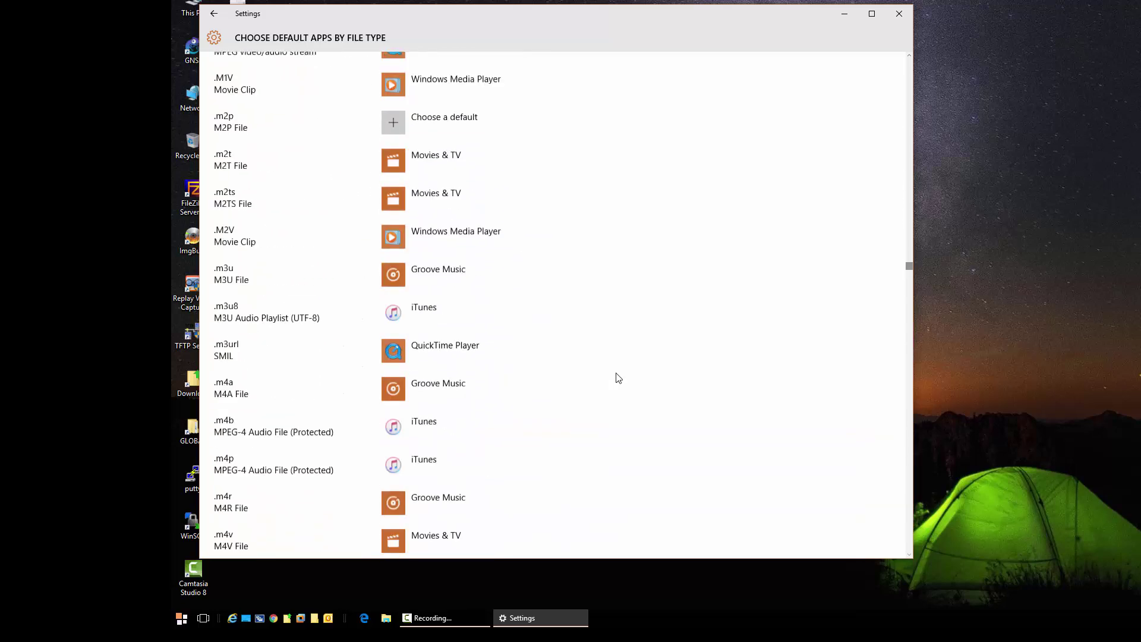
scroll(618, 378, "down", 20)
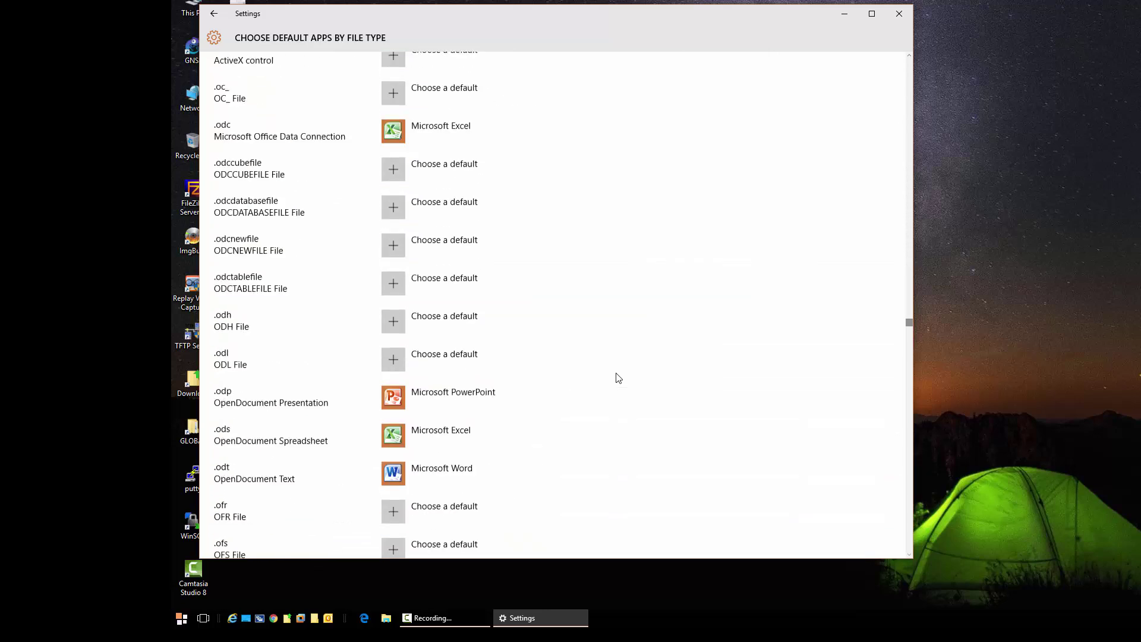
scroll(617, 378, "down", 15)
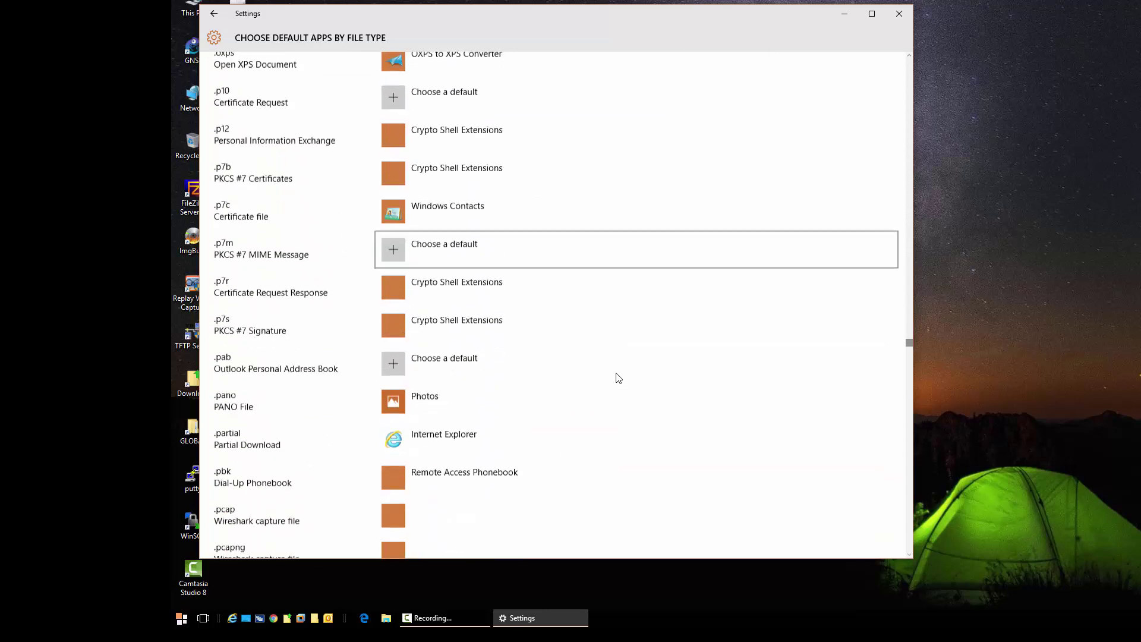
scroll(617, 378, "down", 10)
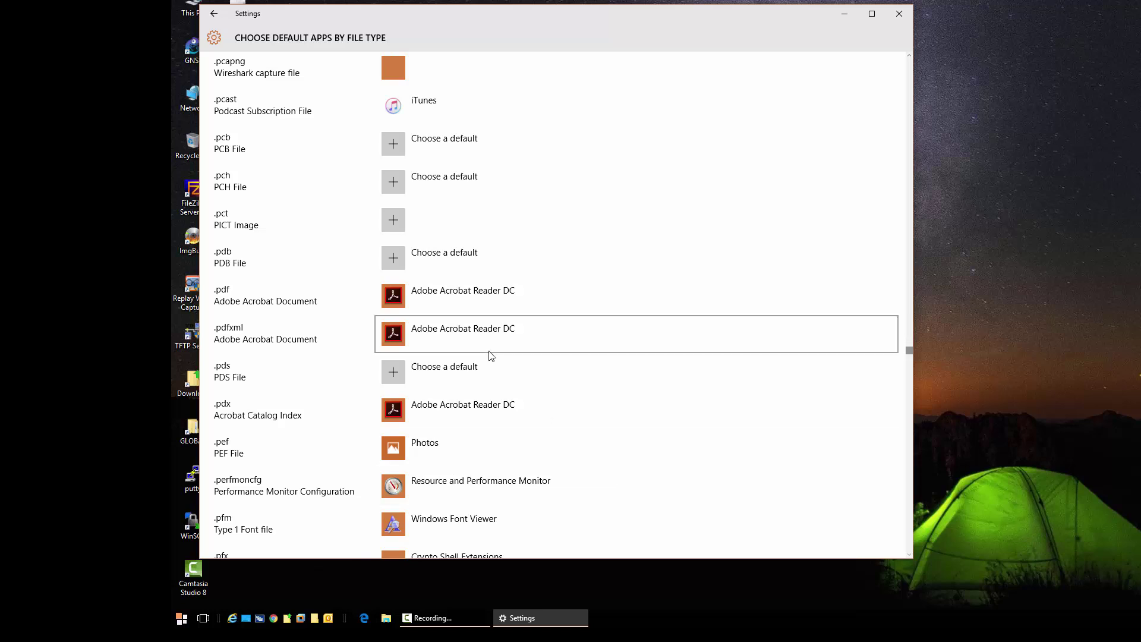
left_click(898, 13)
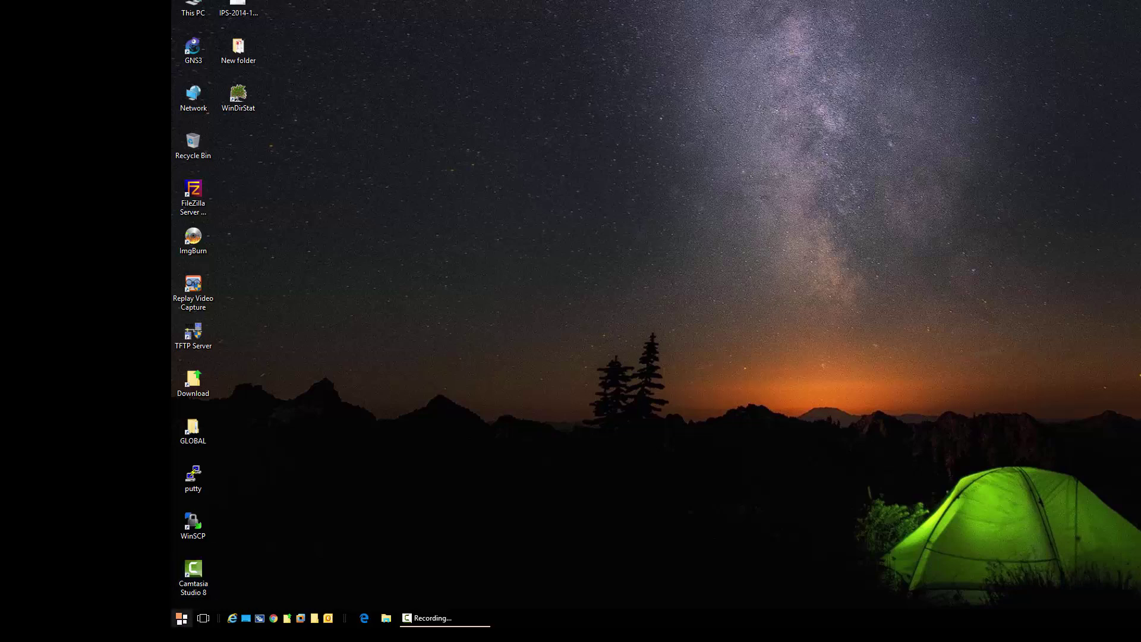
left_click(181, 618)
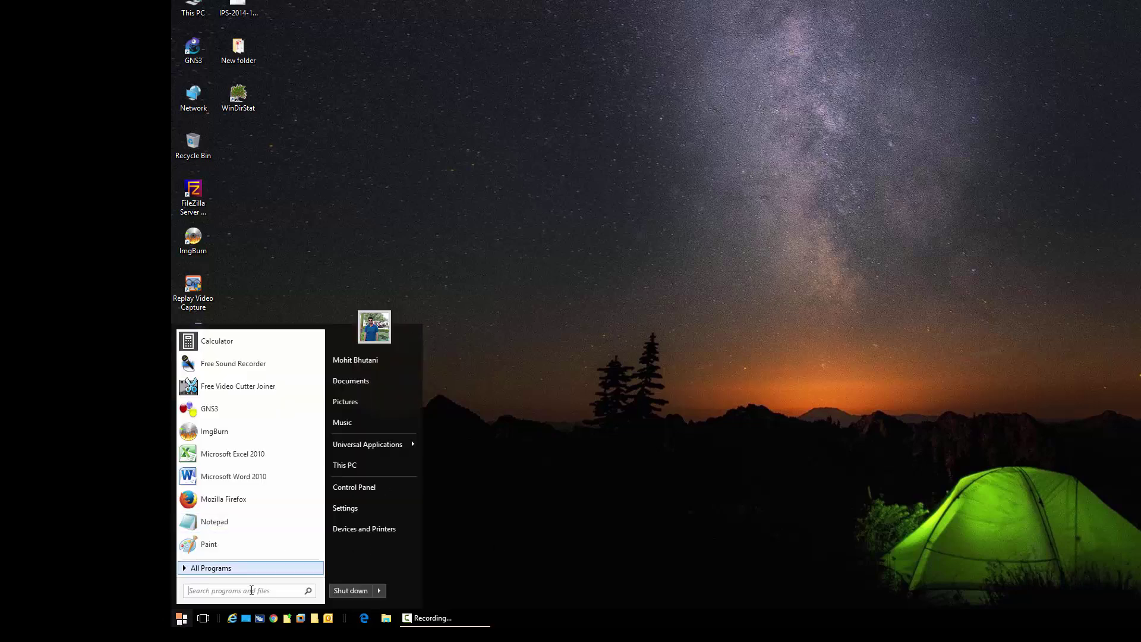
left_click(181, 619)
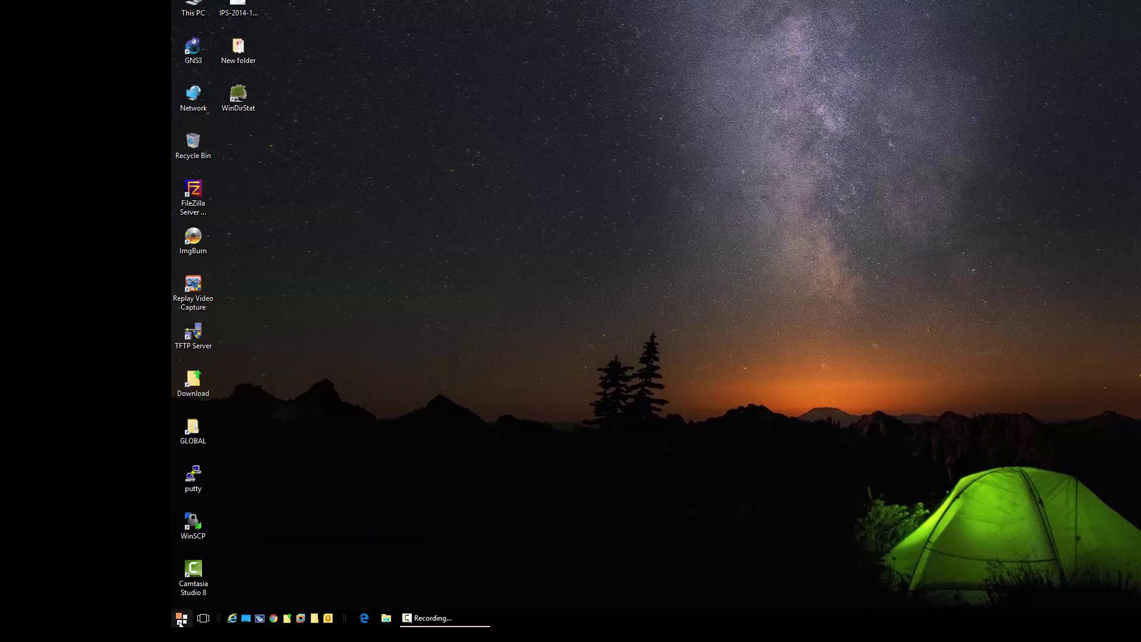
left_click(180, 619)
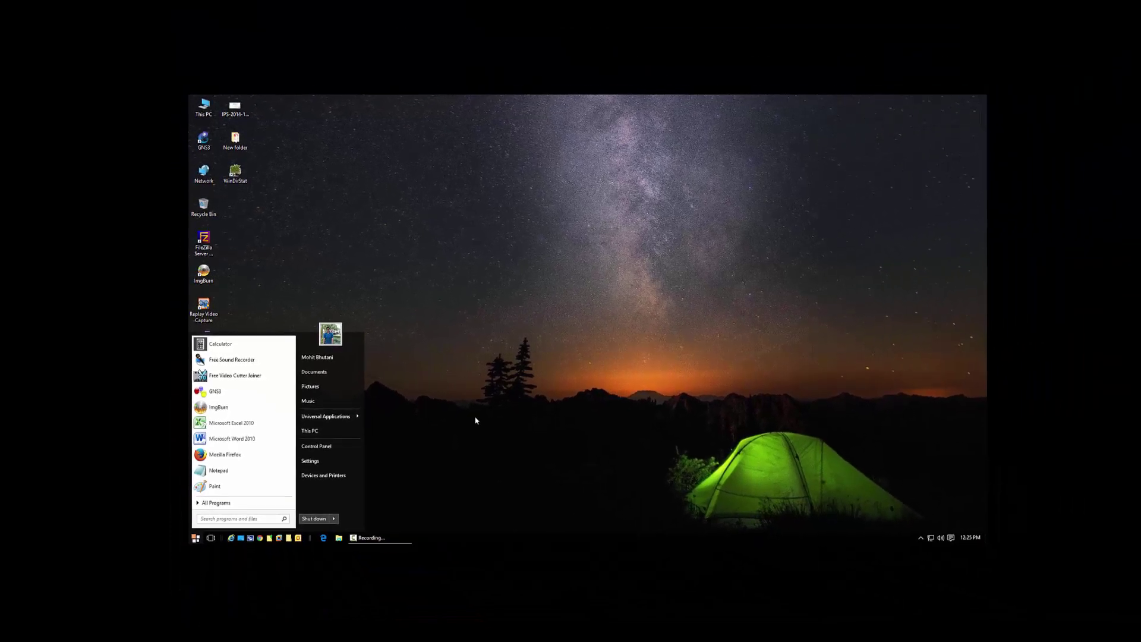
left_click(367, 527)
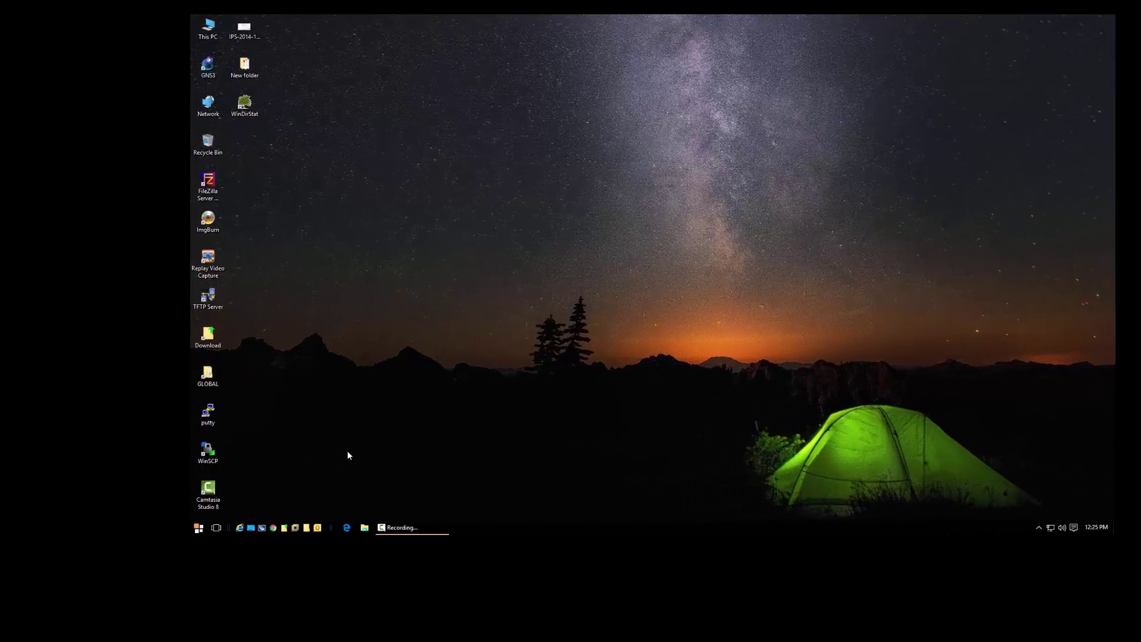
Launch Registry Editor with the regedit command and maximize its window
key("super+r")
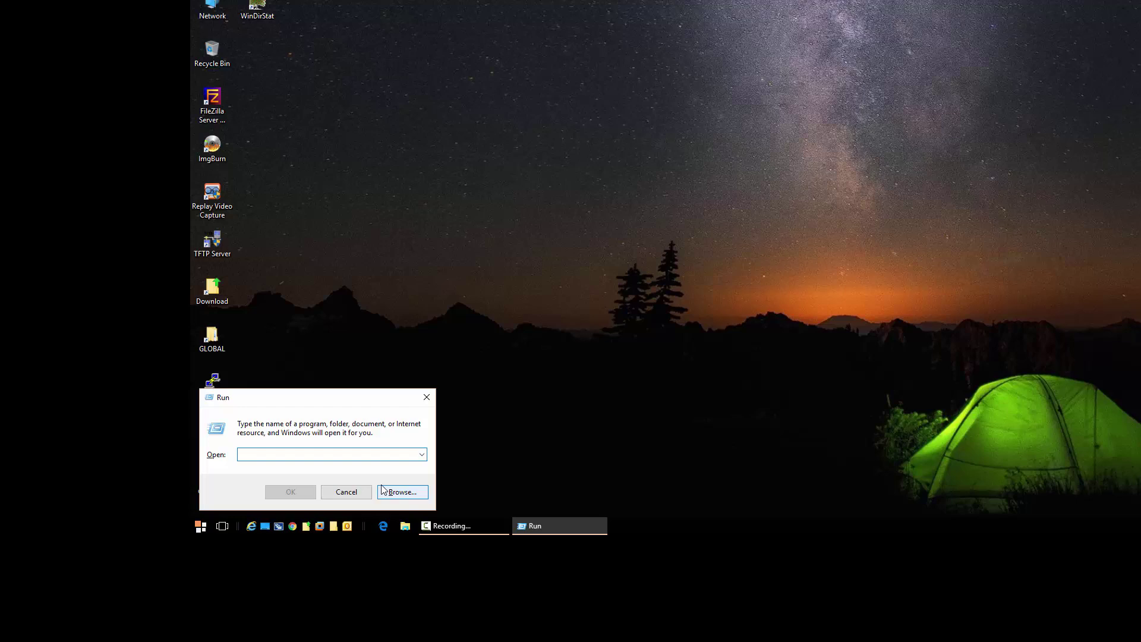
type("re")
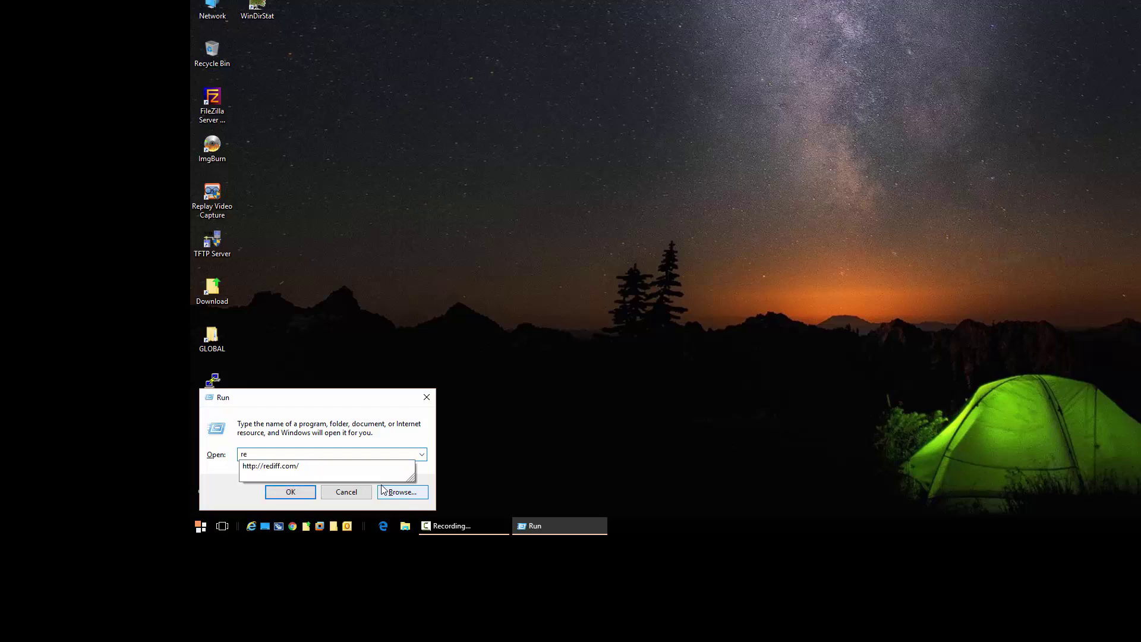
type("gedit")
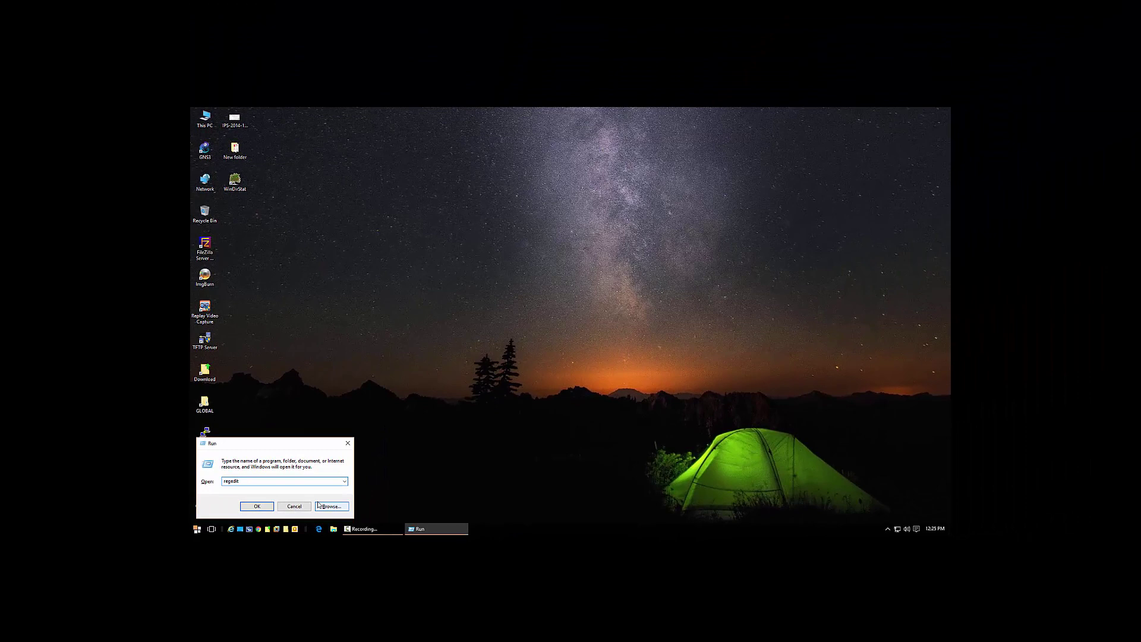
key("Return")
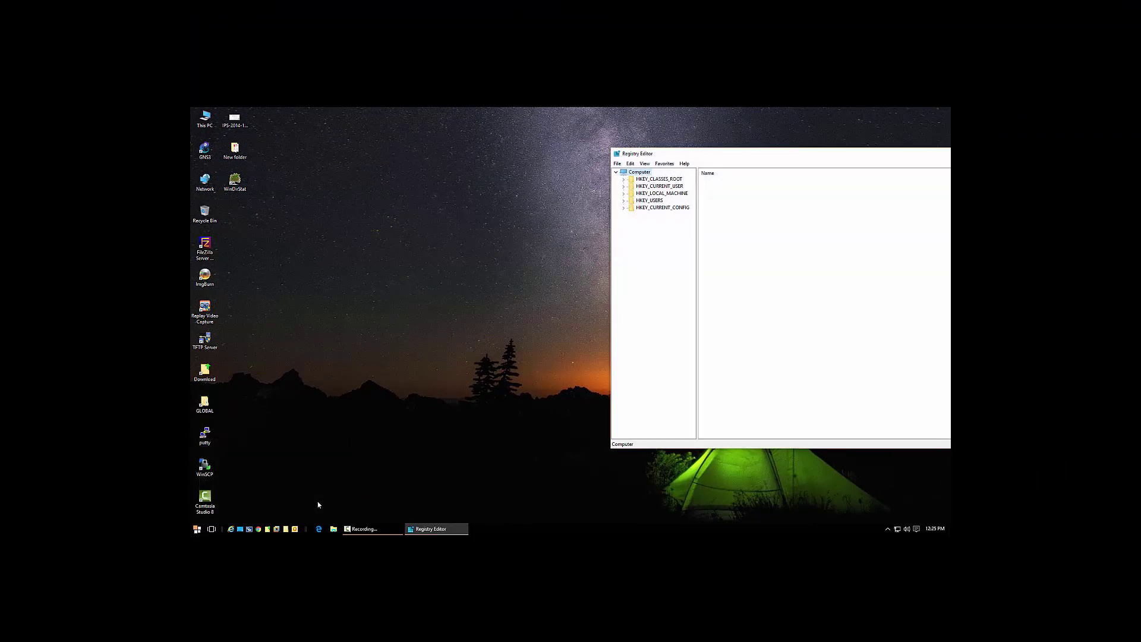
double_click(743, 158)
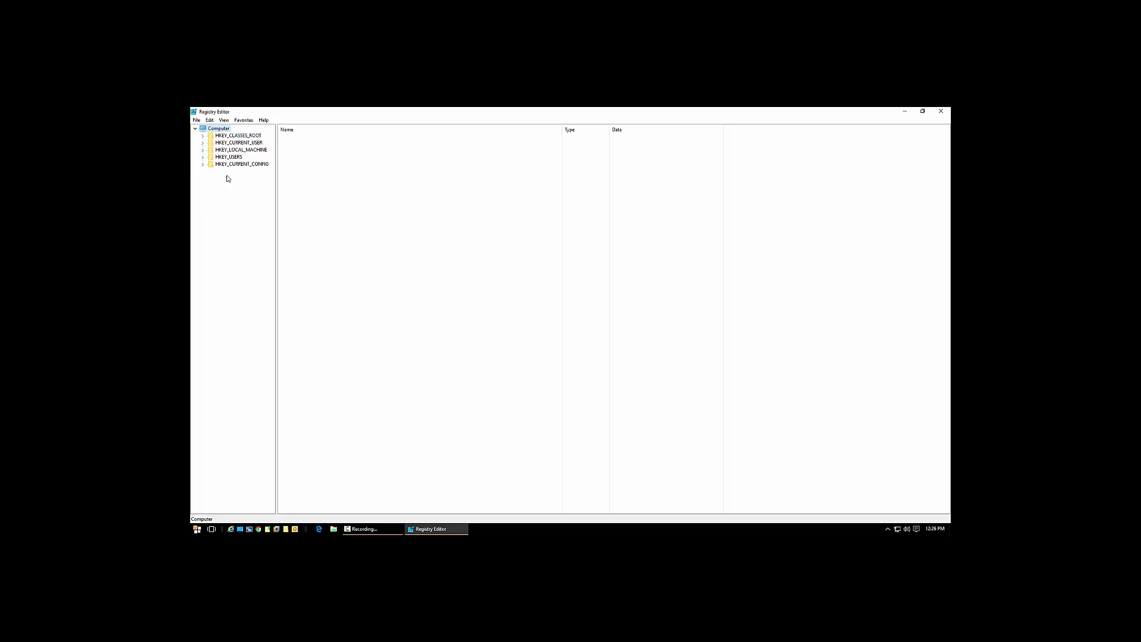
Export the entire registry to the desktop as a registration file named "registry backup"
left_click(194, 120)
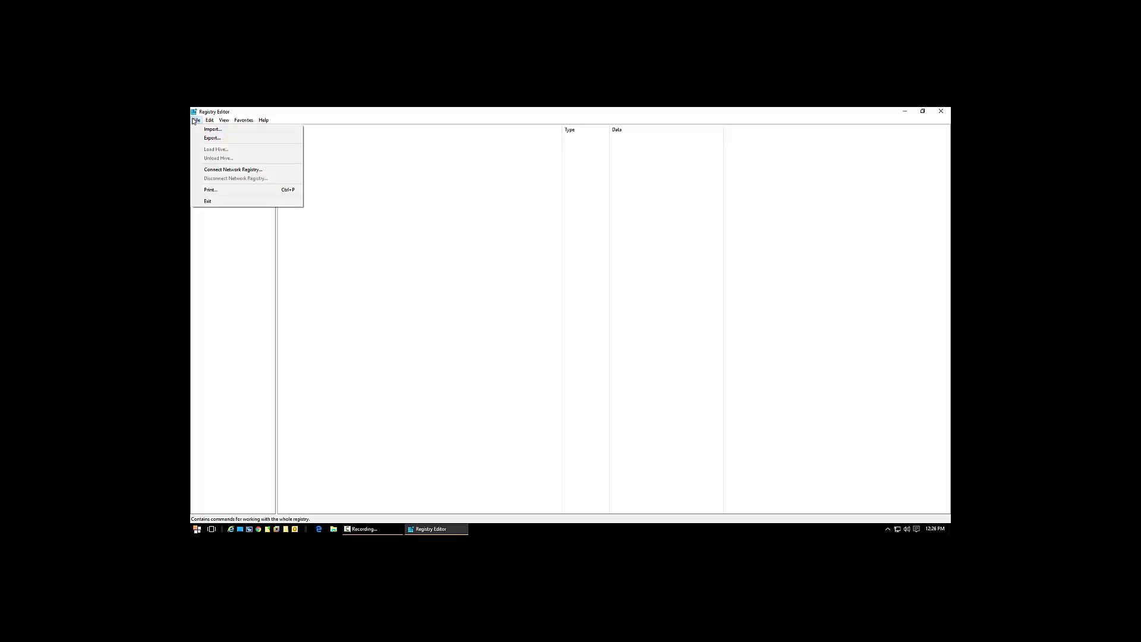
left_click(247, 141)
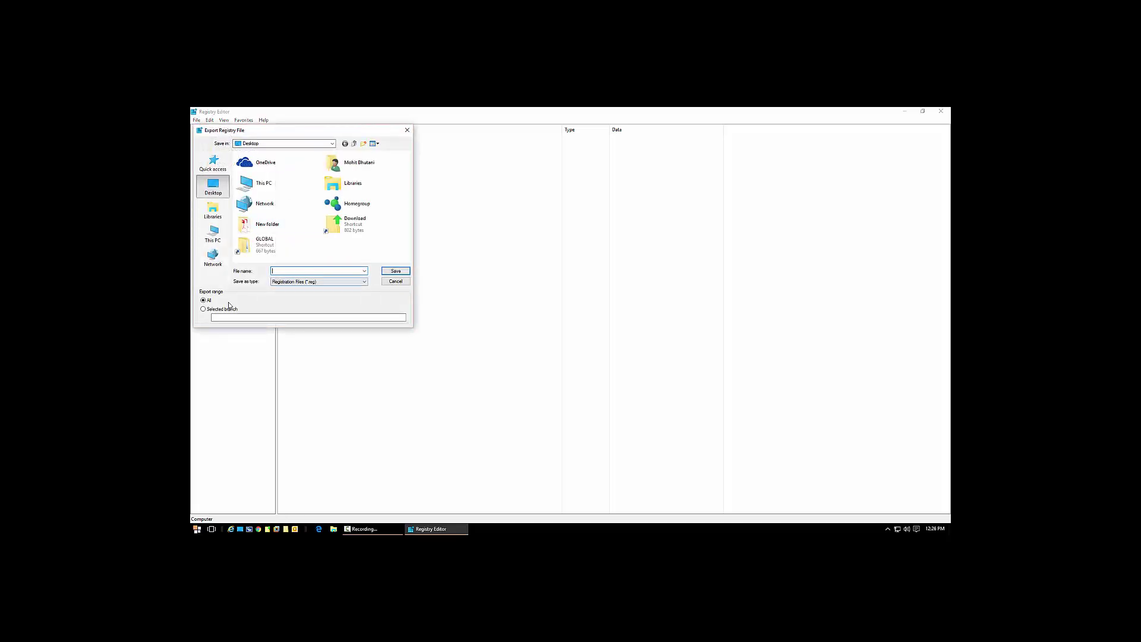
left_click(203, 310)
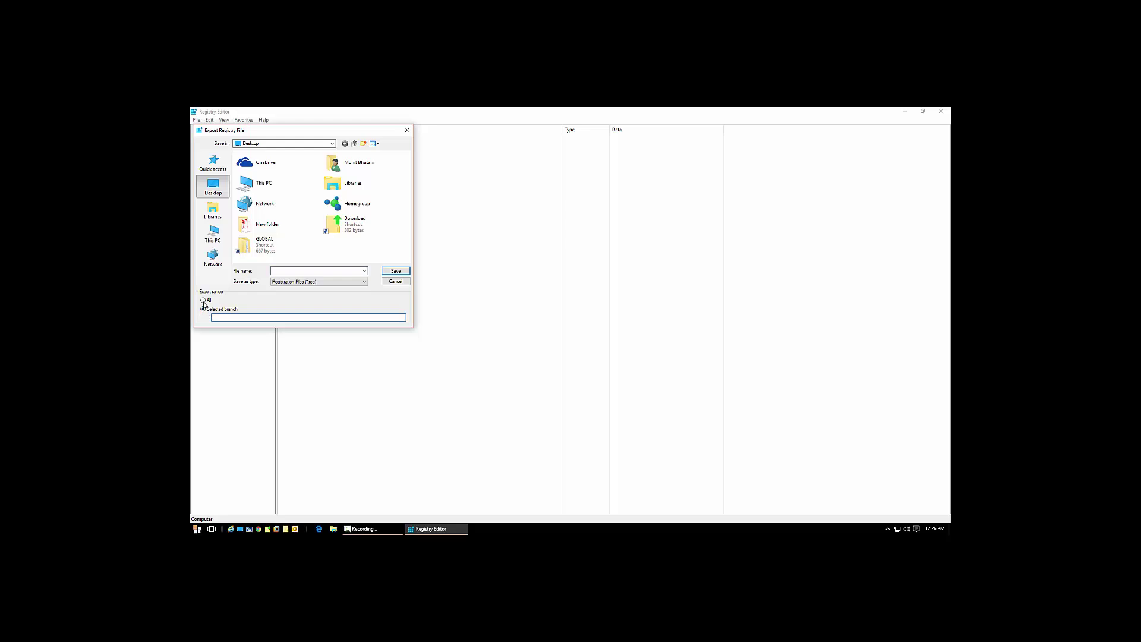
left_click(204, 301)
left_click(284, 272)
type("registry backup")
left_click(393, 271)
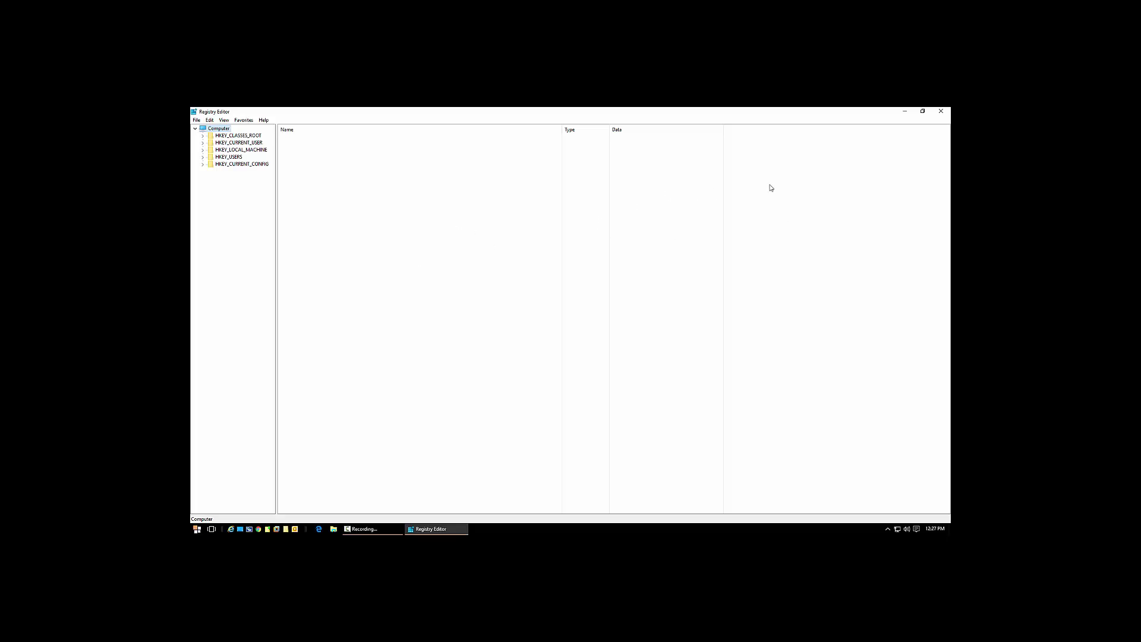
Check the properties of the registry backup file on the desktop, and return to Registry Editor
left_click(903, 112)
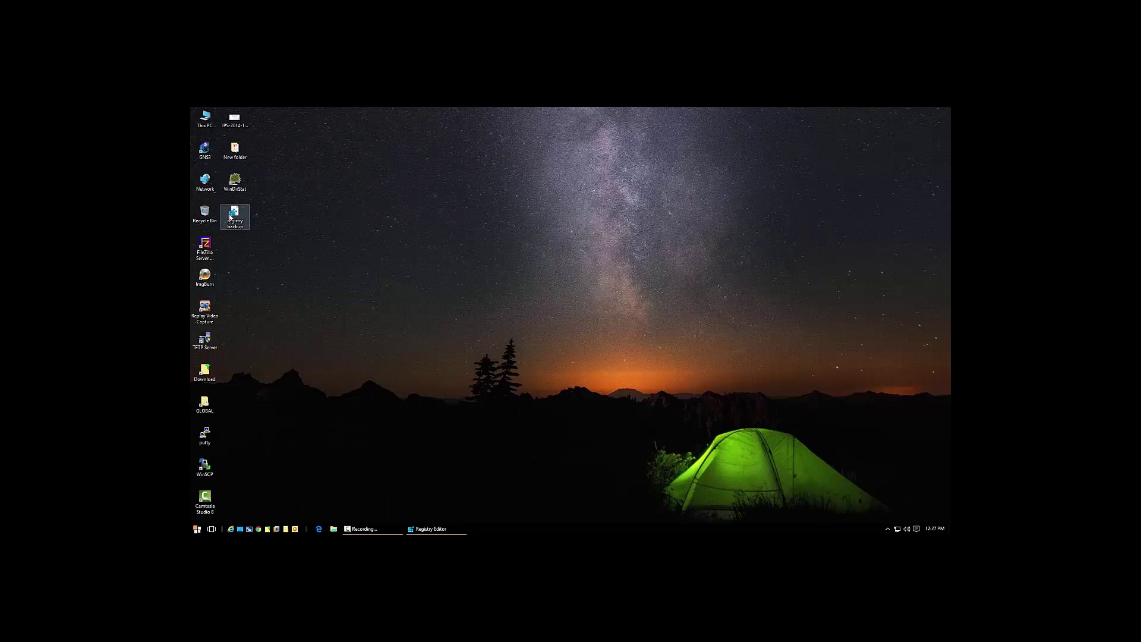
left_click(230, 217)
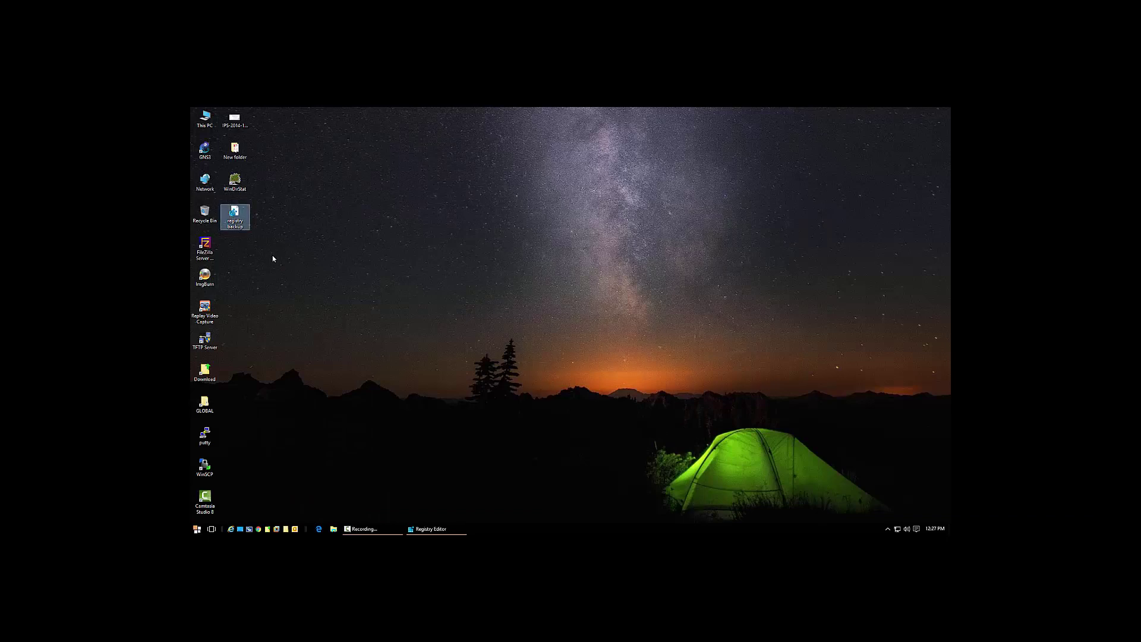
right_click(237, 220)
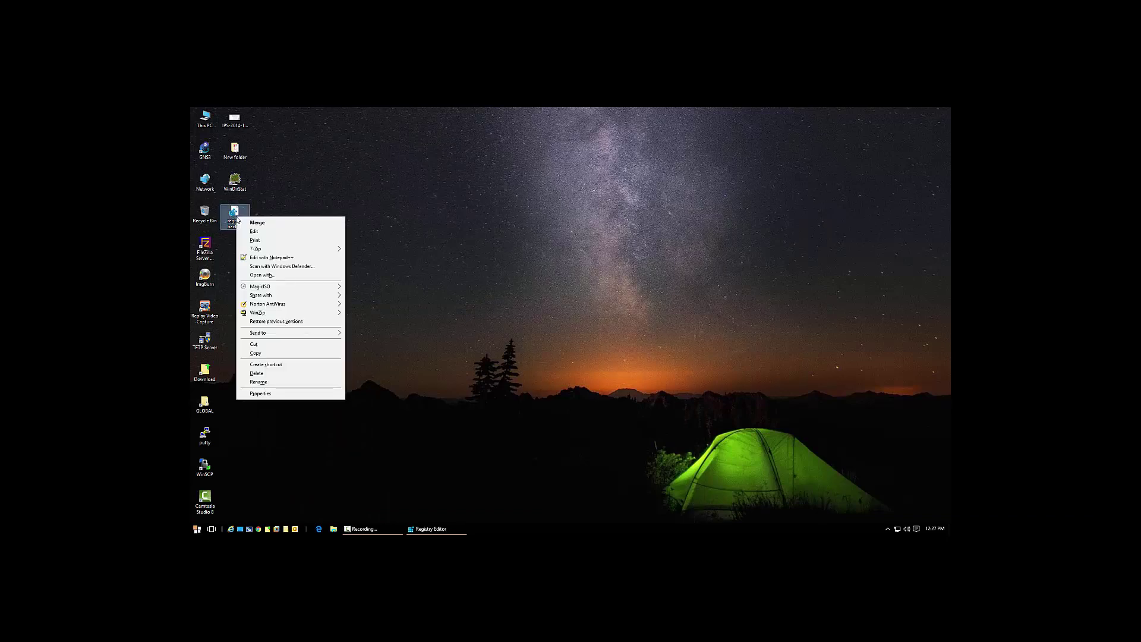
left_click(281, 395)
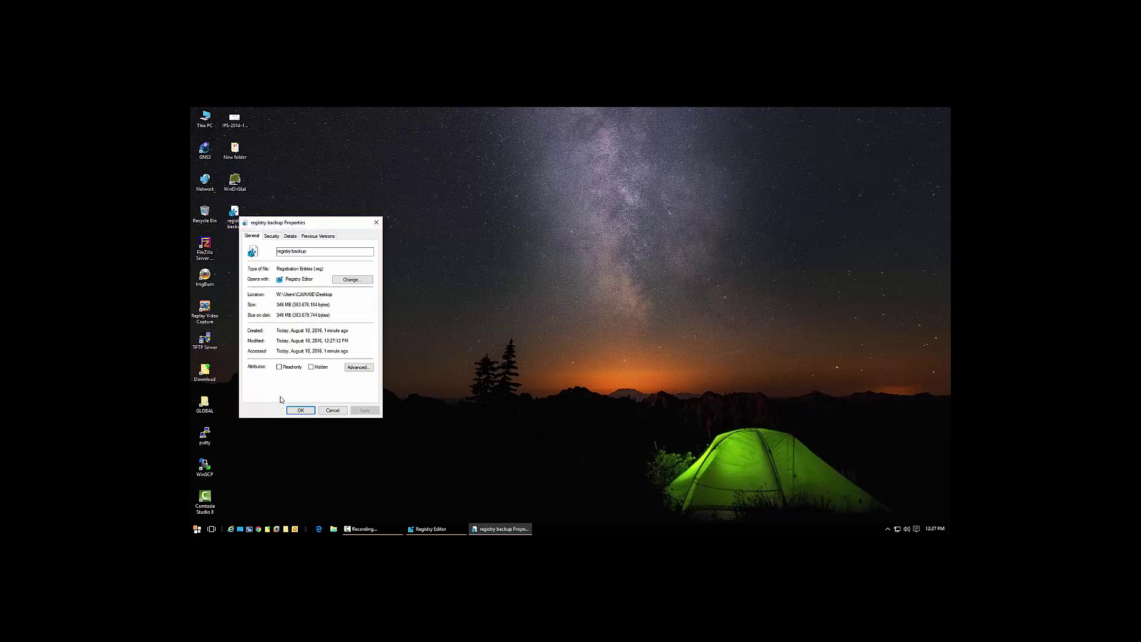
left_click(332, 411)
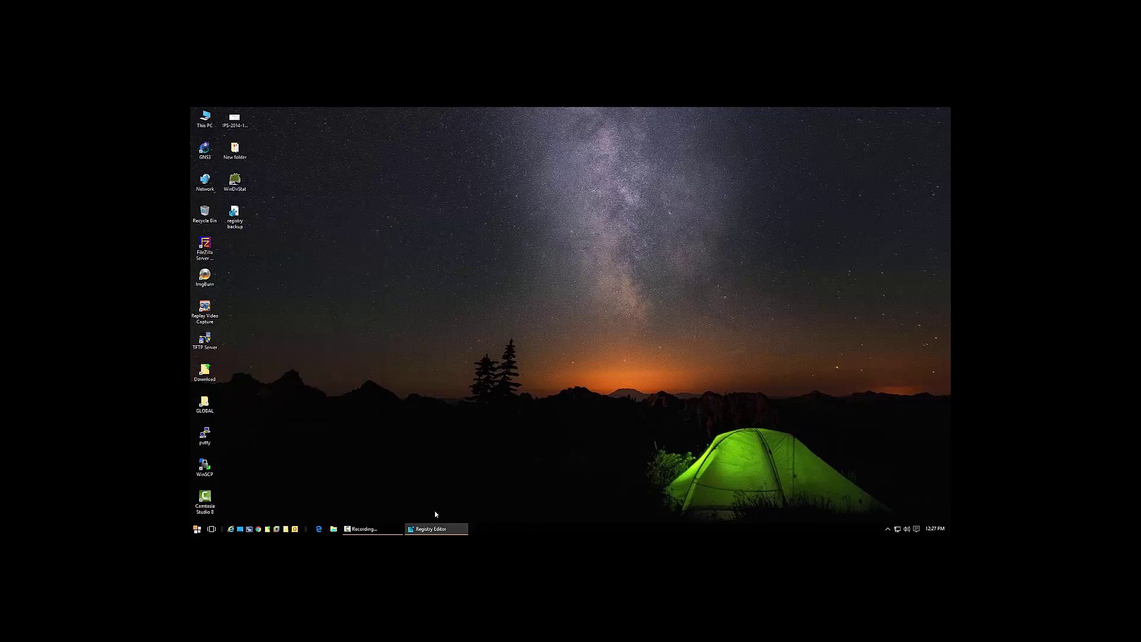
left_click(435, 528)
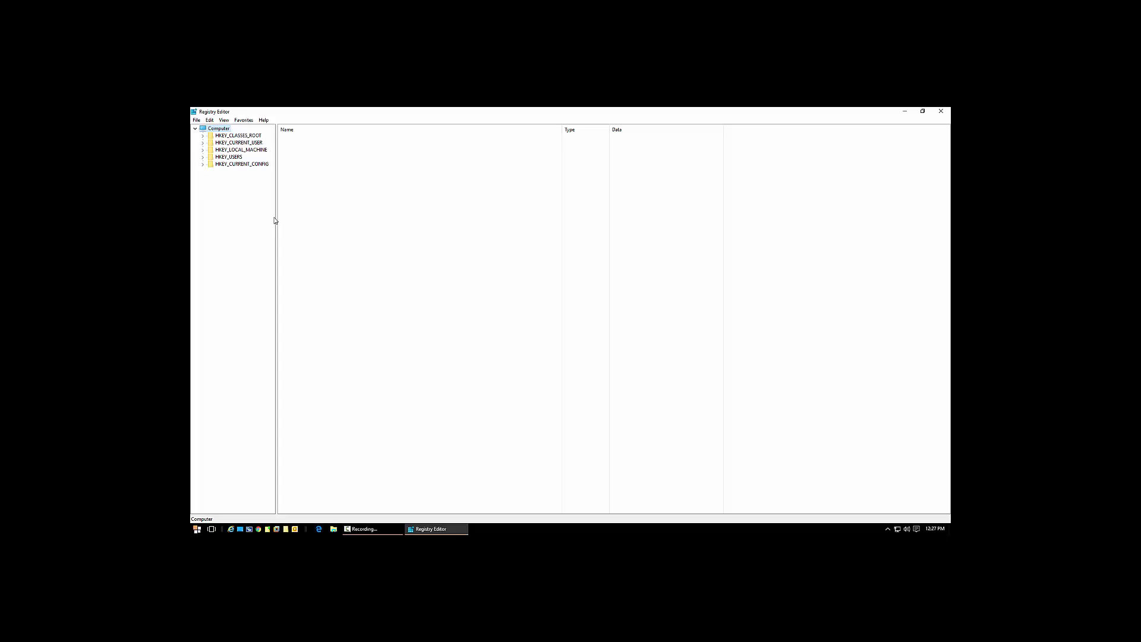
Widen the key tree, expand HKEY_CURRENT_USER down to SOFTWARE\Classes, and select the Classes key
left_click_drag(276, 219, 278, 217)
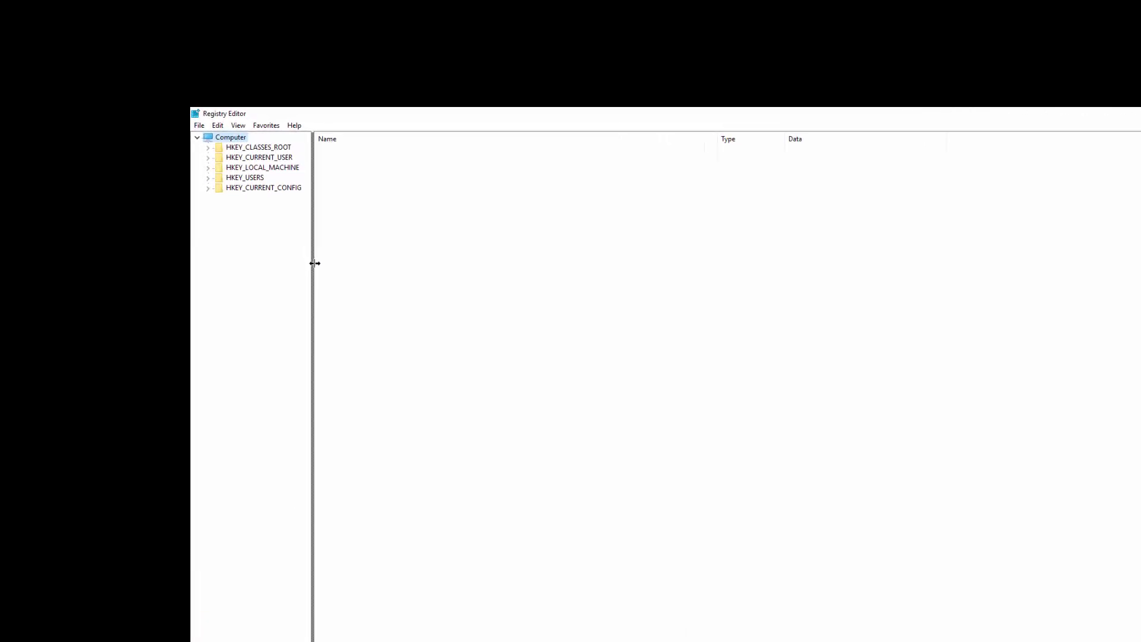
left_click_drag(314, 263, 368, 271)
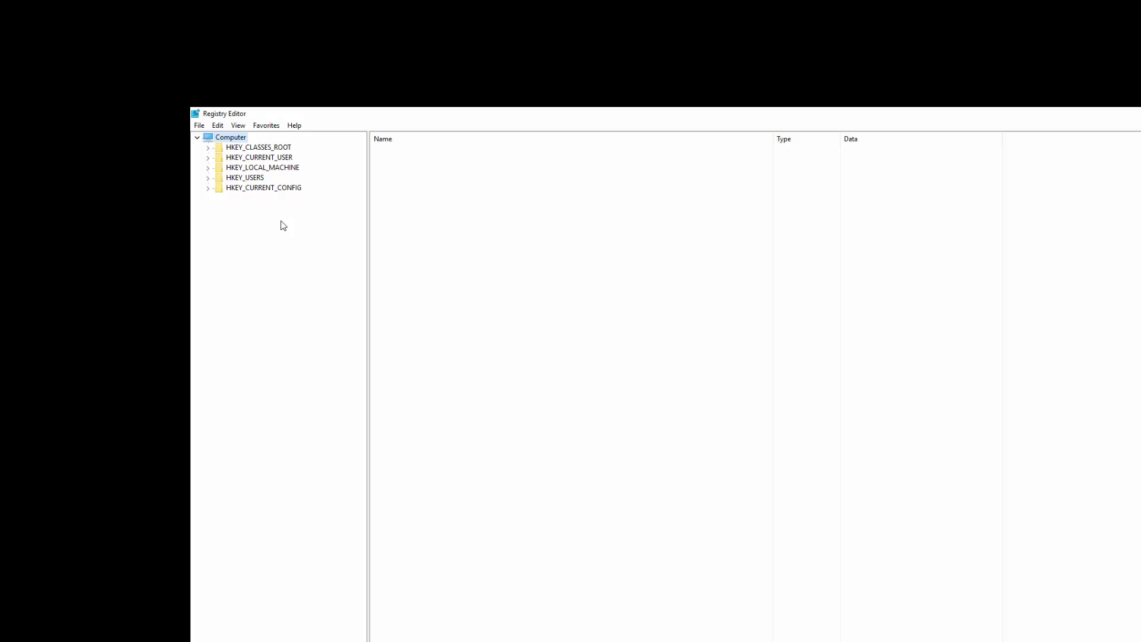
key("Down")
key("Down")
key("Down")
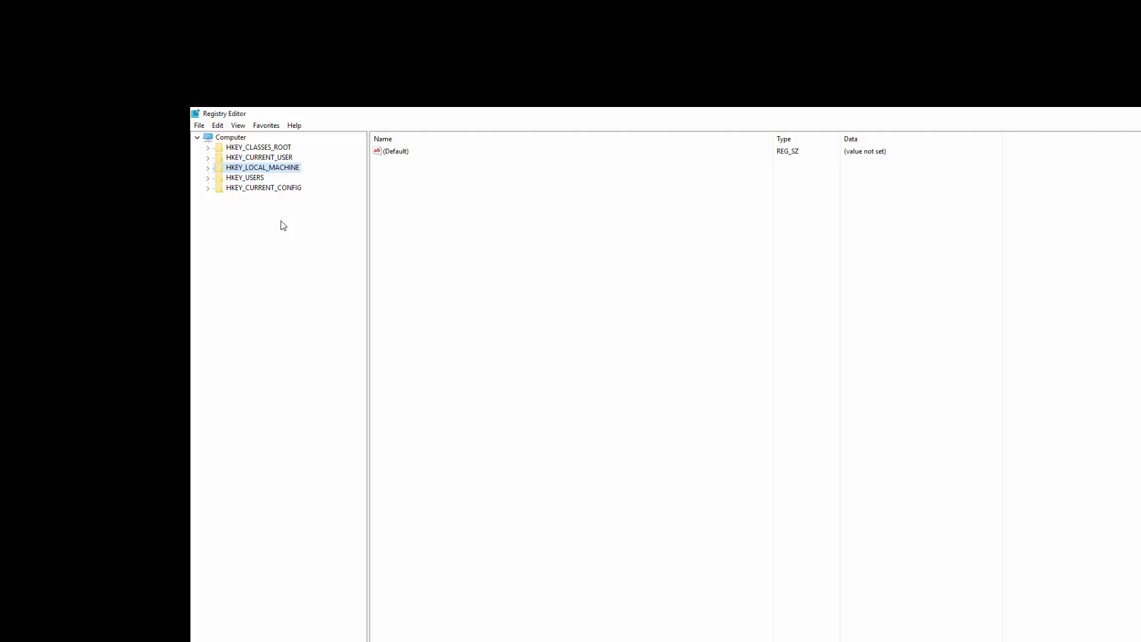
key("Up")
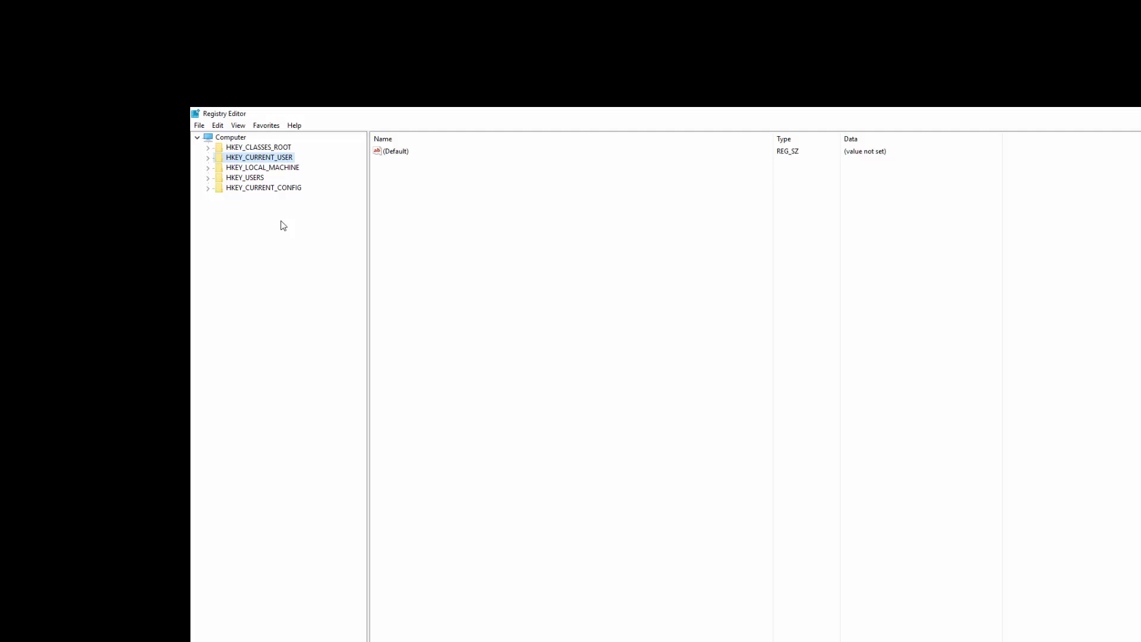
left_click(208, 158)
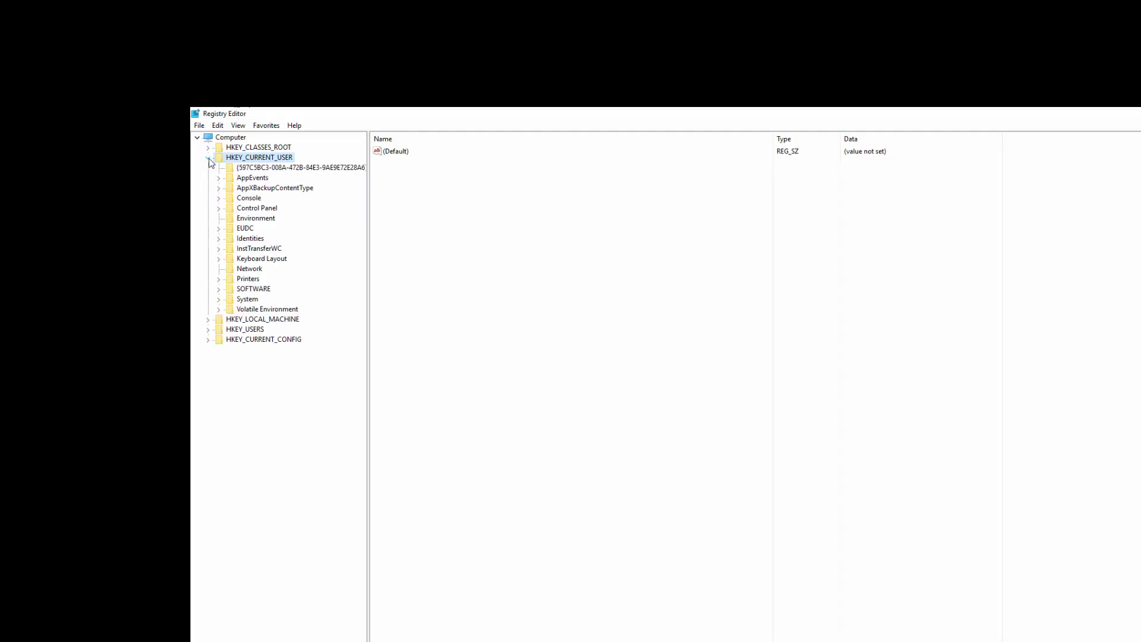
left_click(218, 289)
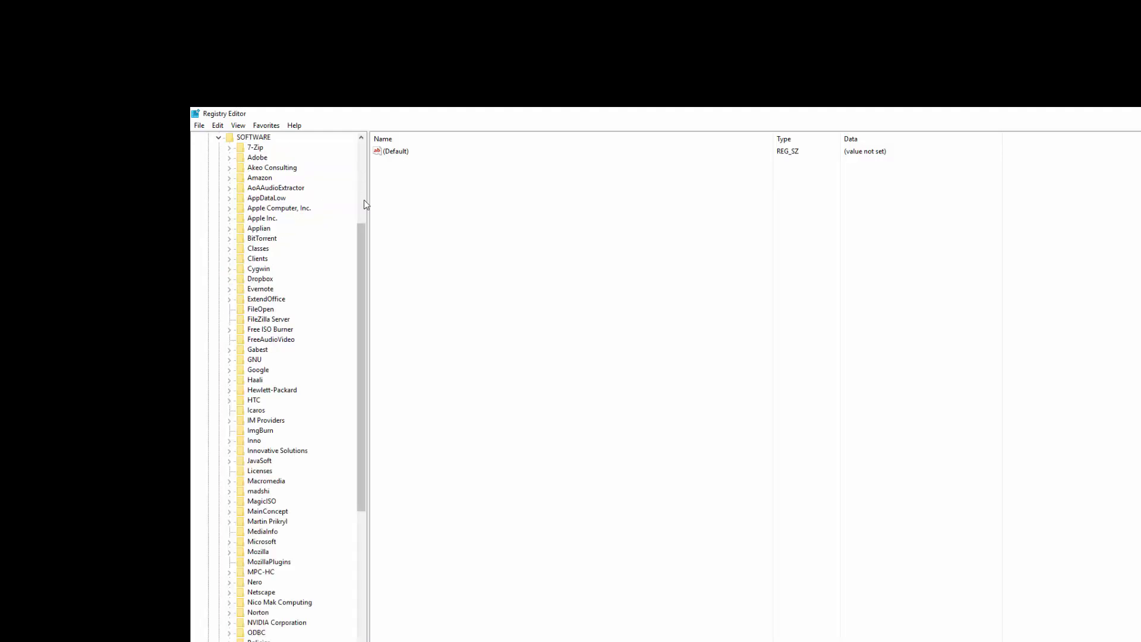
left_click(229, 250)
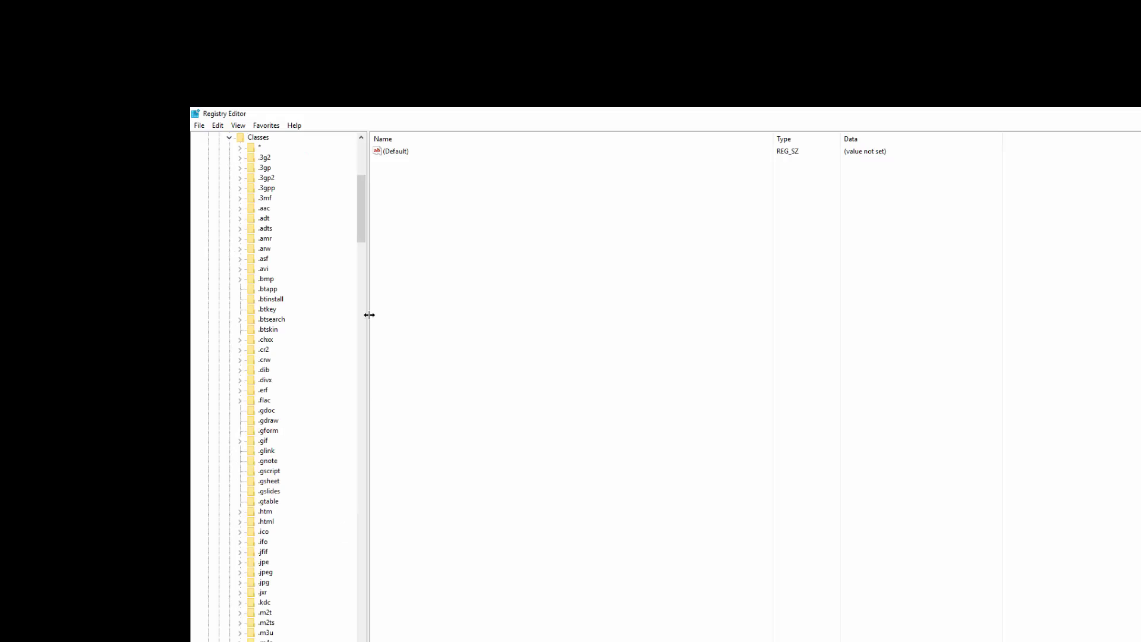
left_click(266, 139)
Under Classes, expand Local Settings\Software\Microsoft\Windows\CurrentVersion\AppModel\Repository
left_click_drag(363, 206, 359, 472)
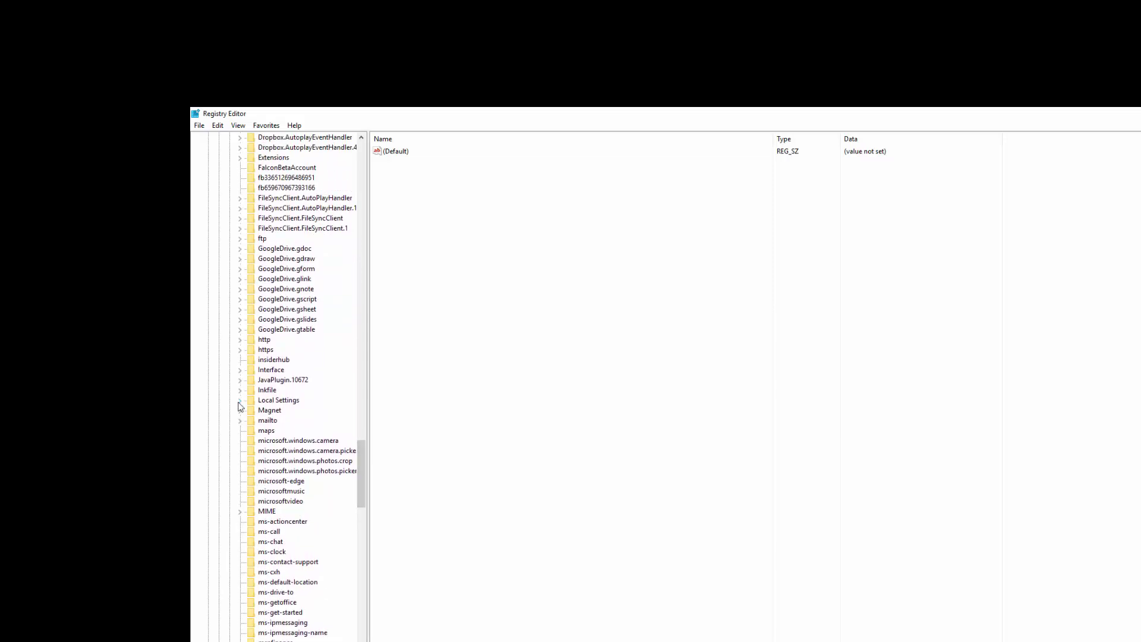
left_click(240, 401)
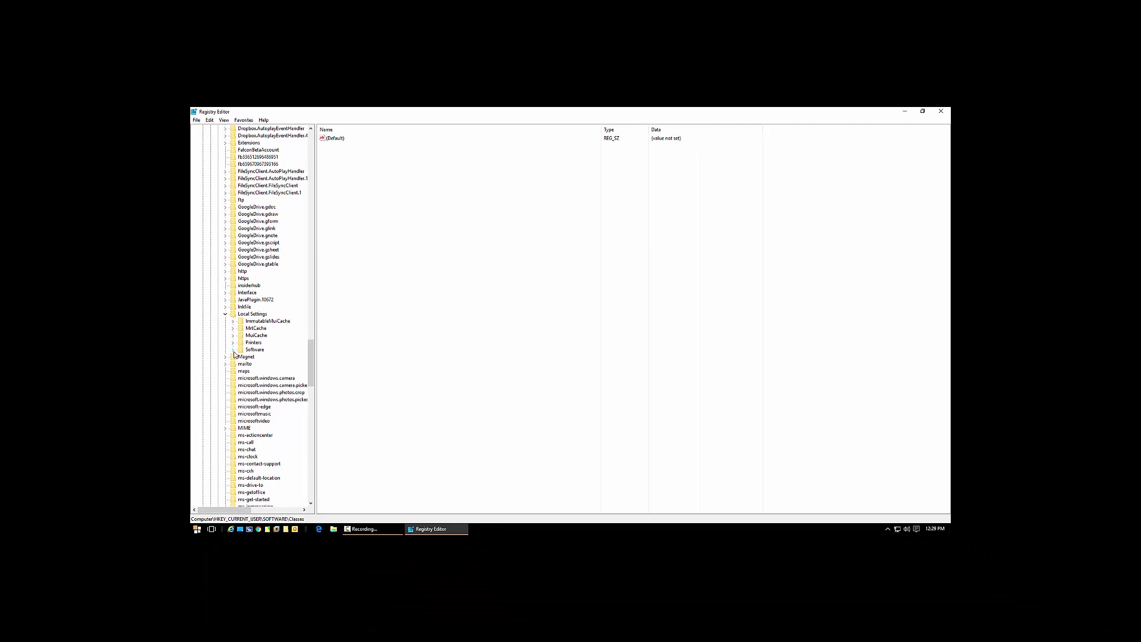
left_click(233, 350)
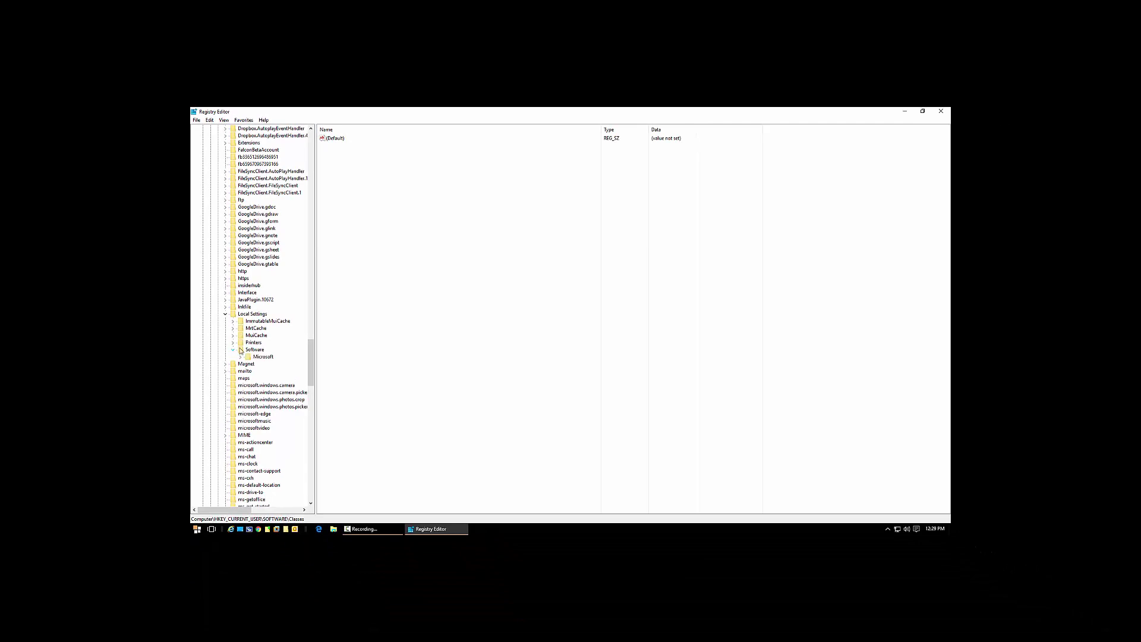
left_click(254, 350)
left_click(240, 357)
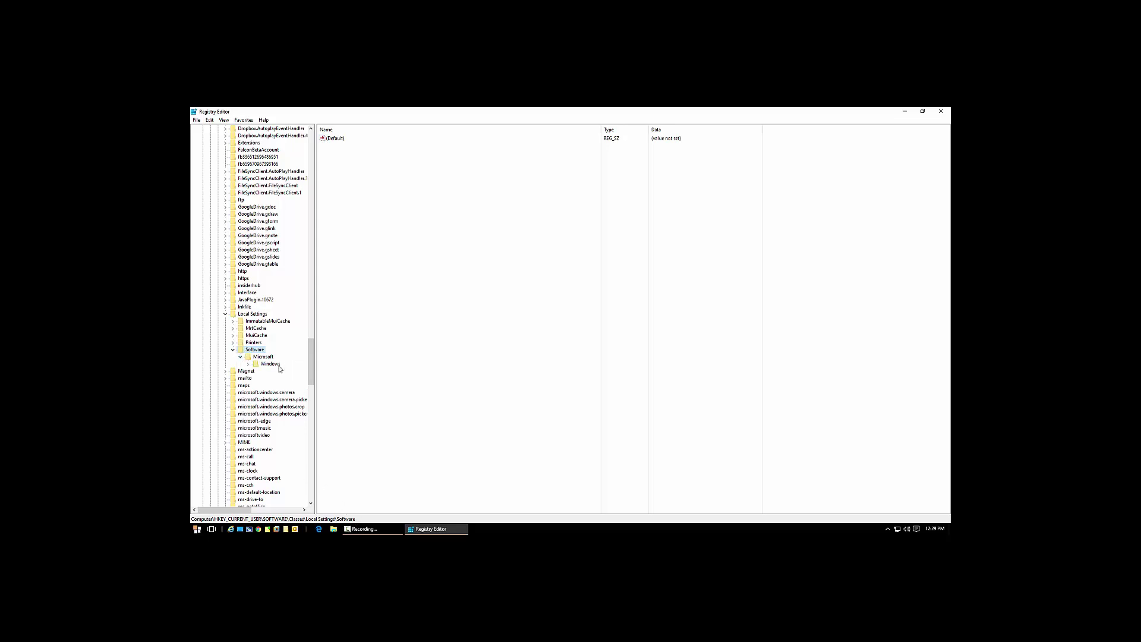
left_click(249, 364)
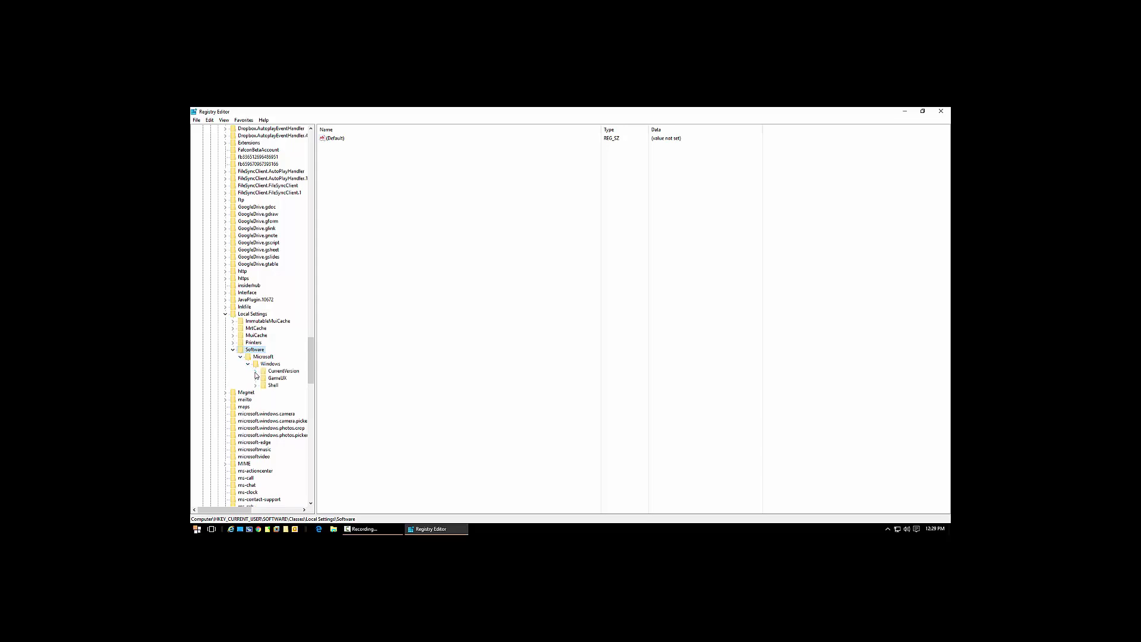
left_click(256, 371)
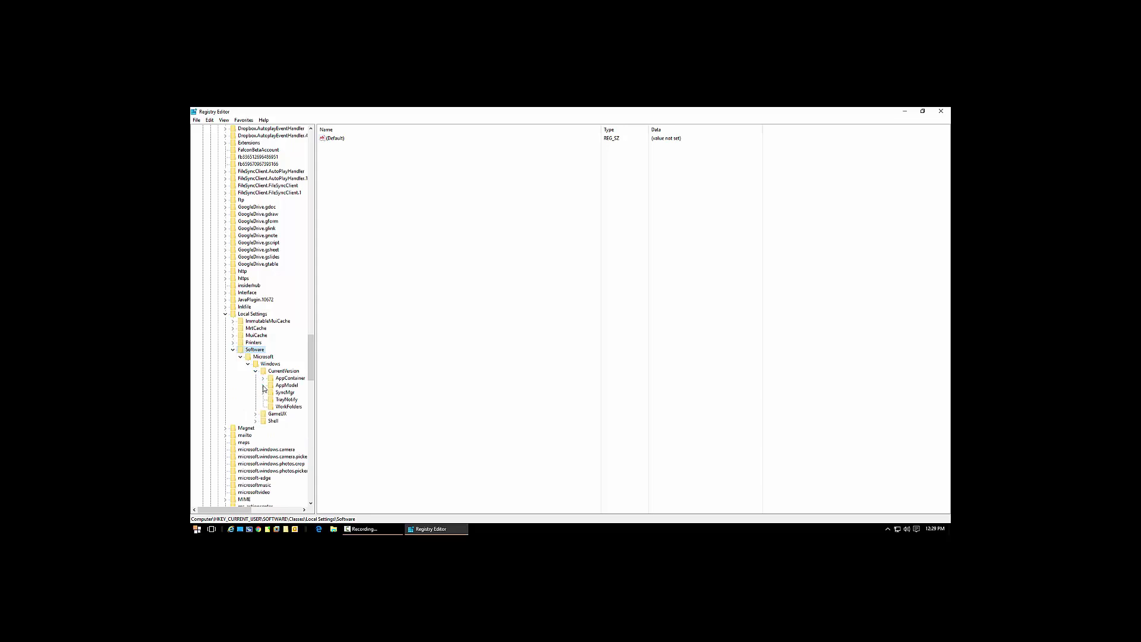
left_click(263, 386)
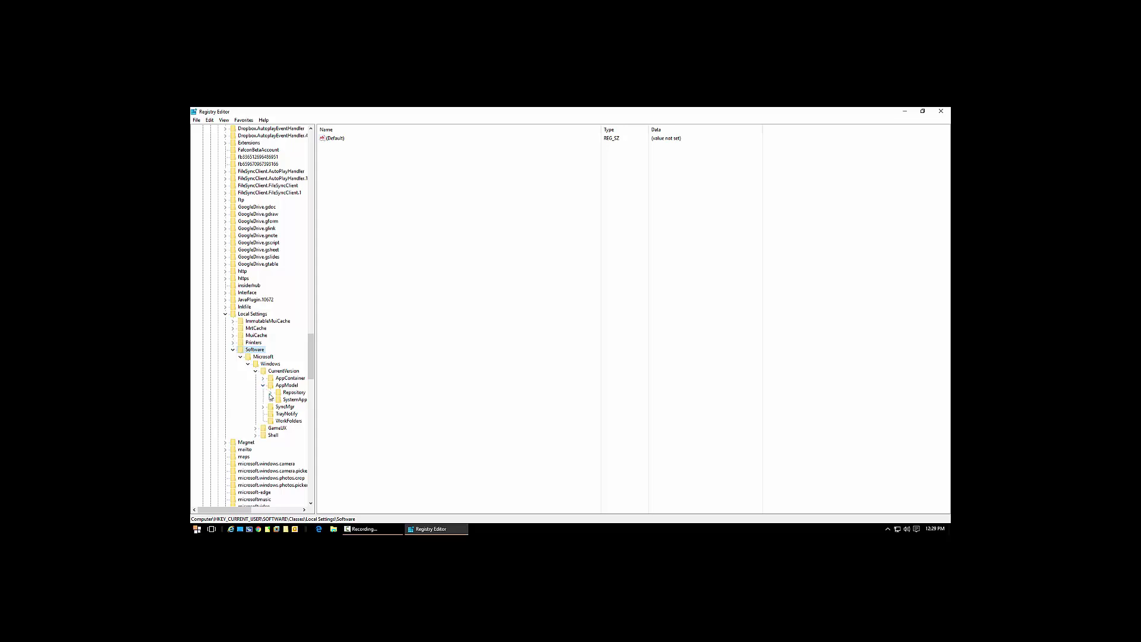
left_click(270, 393)
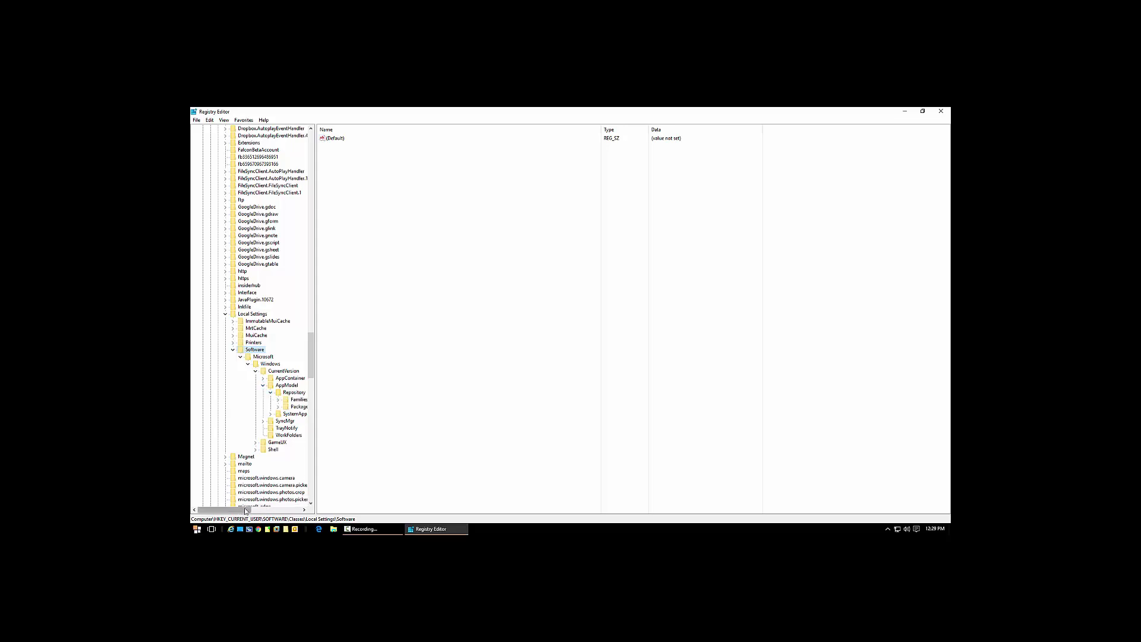
Expand the Packages key under Repository, widen the key tree to fit the package names, and select Packages
left_click_drag(245, 507, 255, 508)
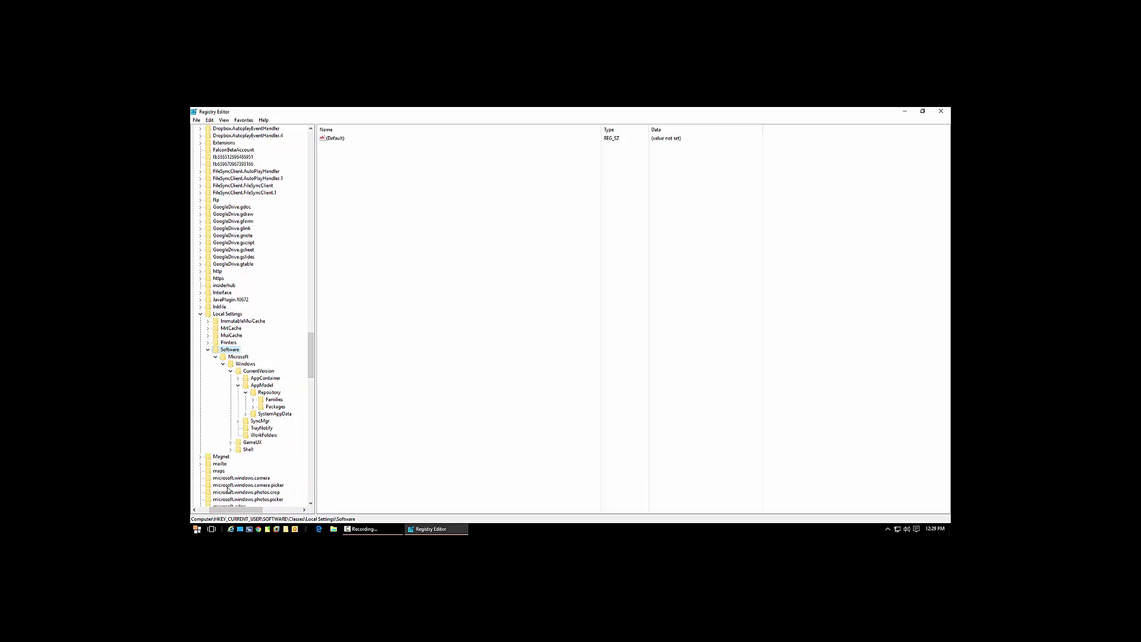
left_click(252, 406)
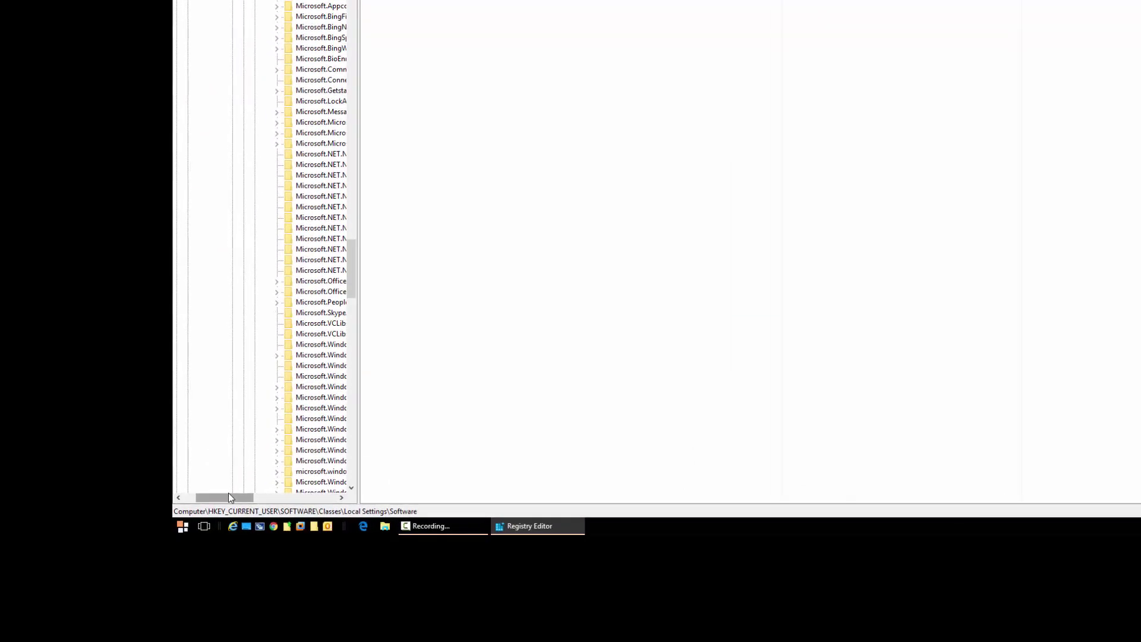
left_click_drag(227, 507, 269, 509)
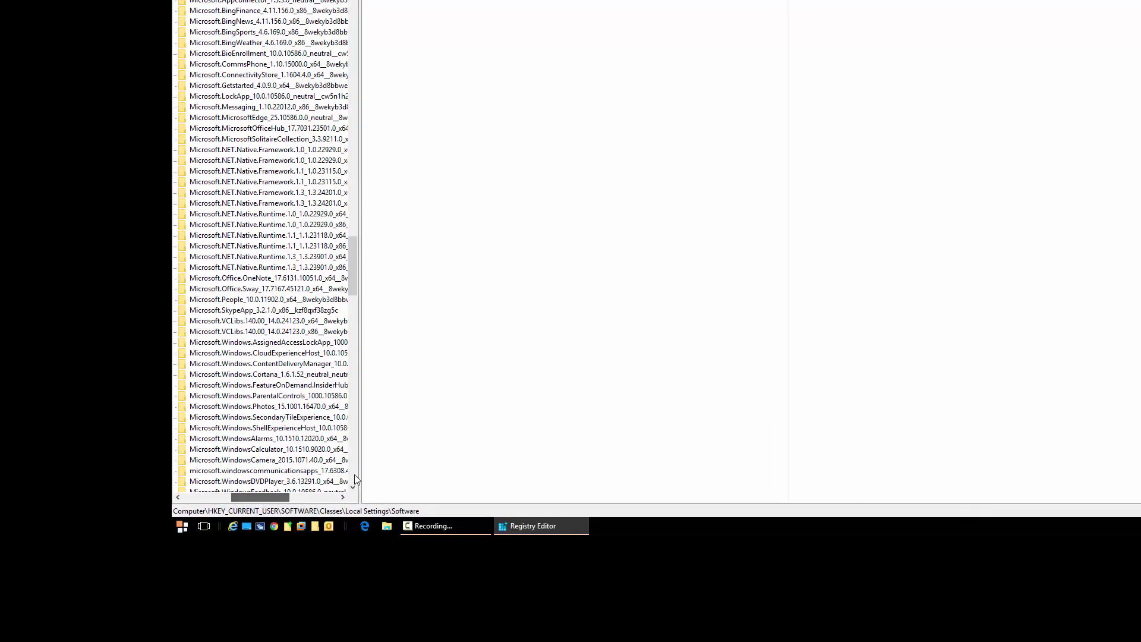
left_click_drag(361, 445, 440, 454)
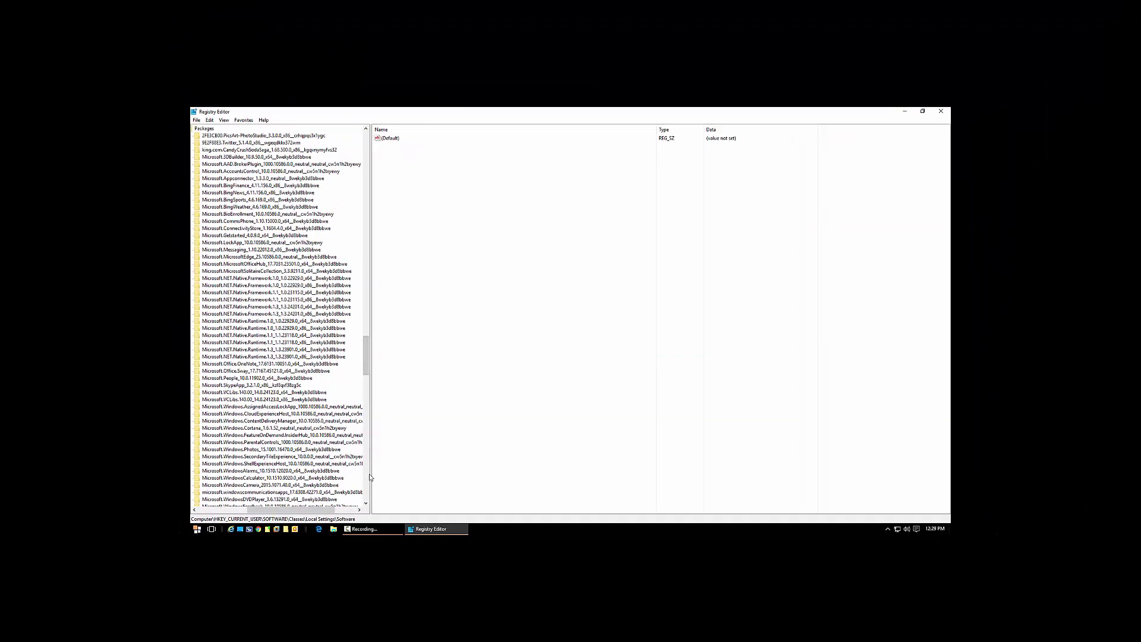
left_click_drag(370, 479, 403, 481)
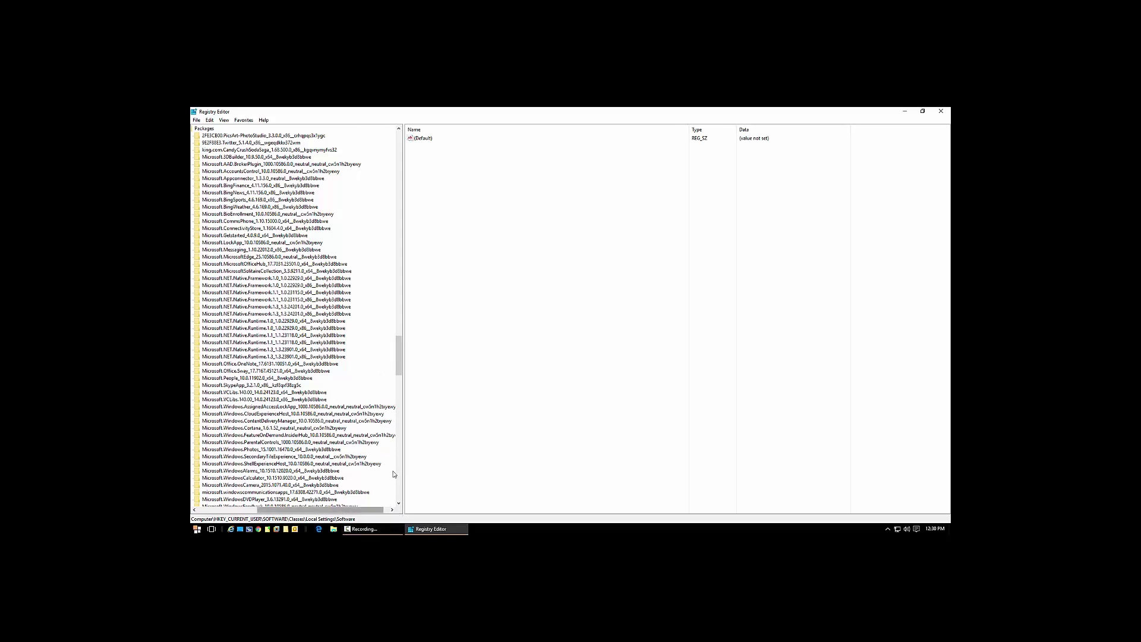
left_click(205, 130)
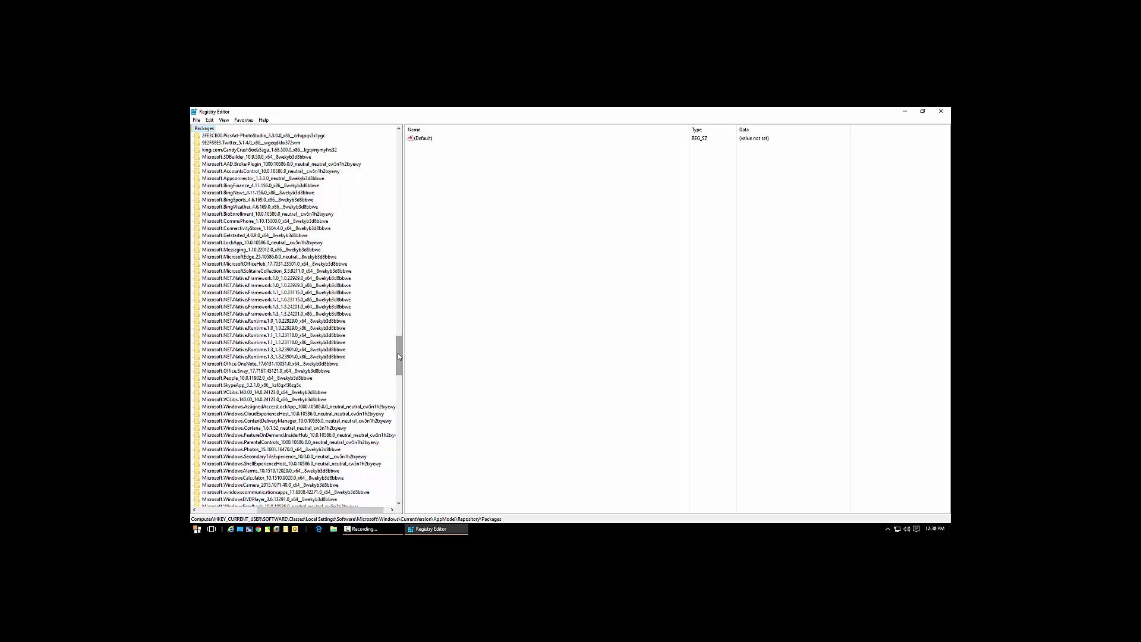
Expand the Microsoft.MicrosoftEdge_25.10586.0.0_neutral__8wekyb3d8bbwe package down to MicrosoftEdge\Capabilities and open its FileAssociations key
left_click(203, 257)
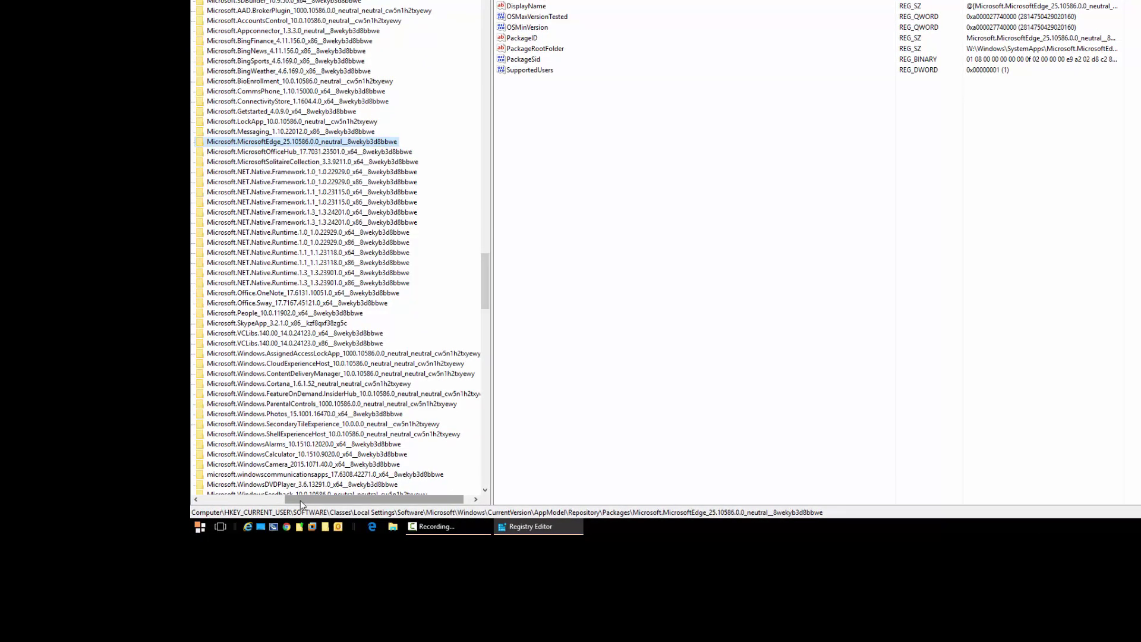
left_click_drag(301, 500, 263, 500)
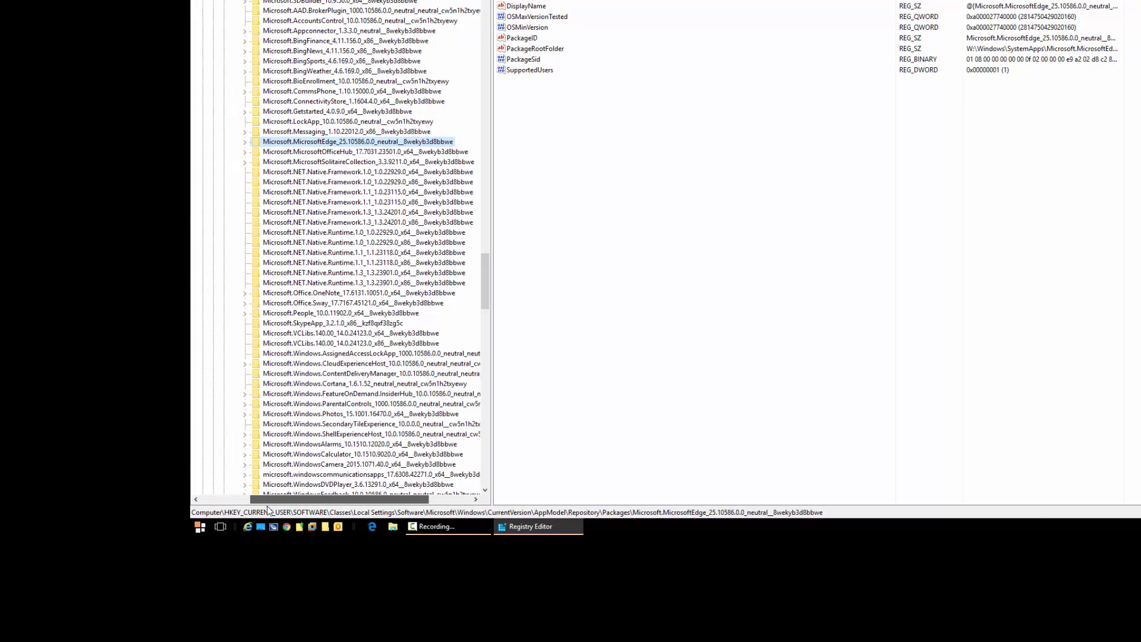
left_click(249, 143)
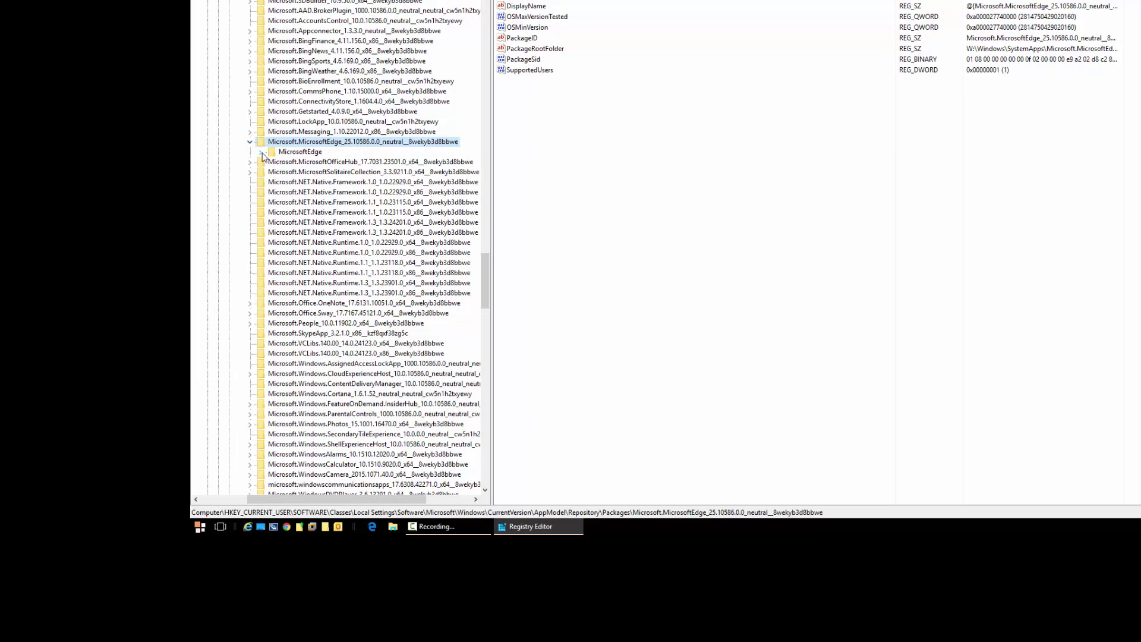
left_click(260, 153)
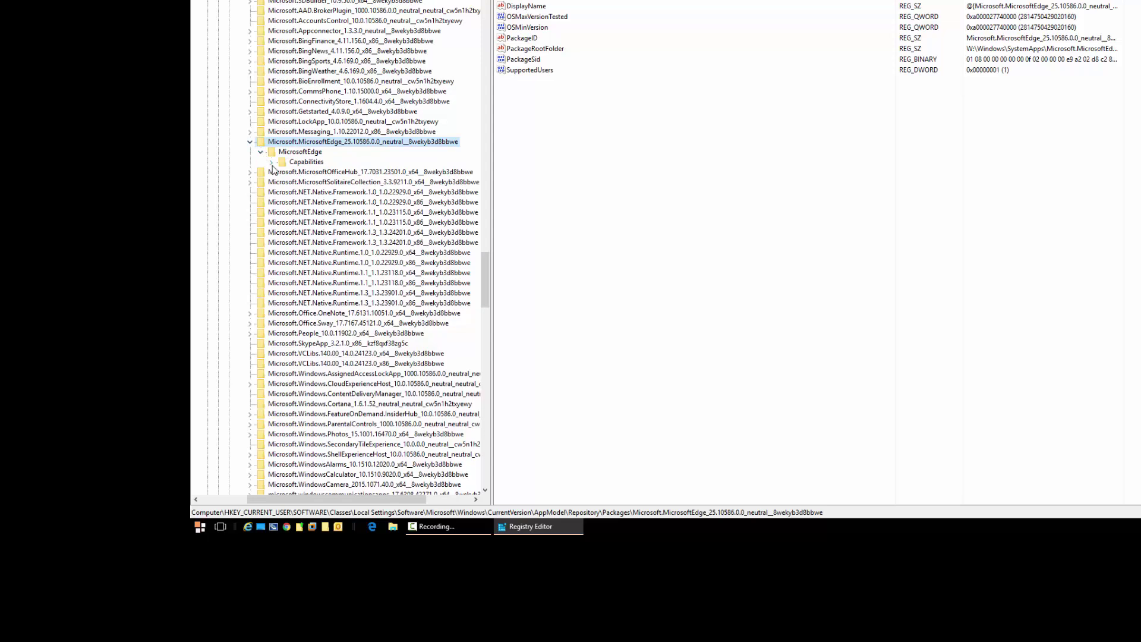
left_click(272, 163)
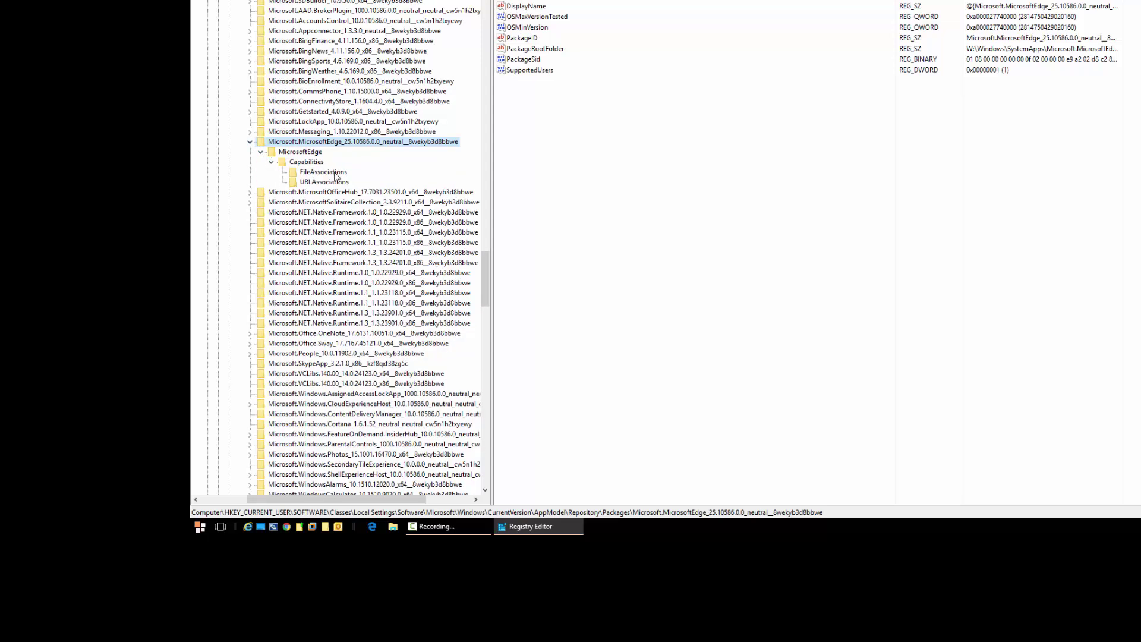
left_click(334, 174)
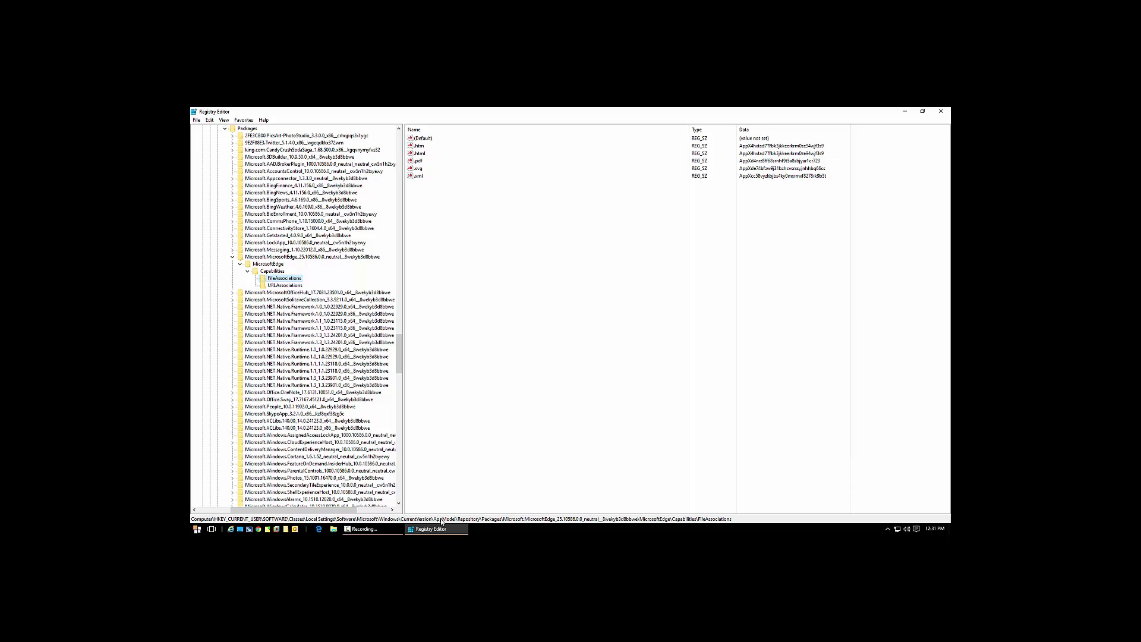
Open the .pdf string value in FileAssociations for editing and copy its value data
double_click(419, 162)
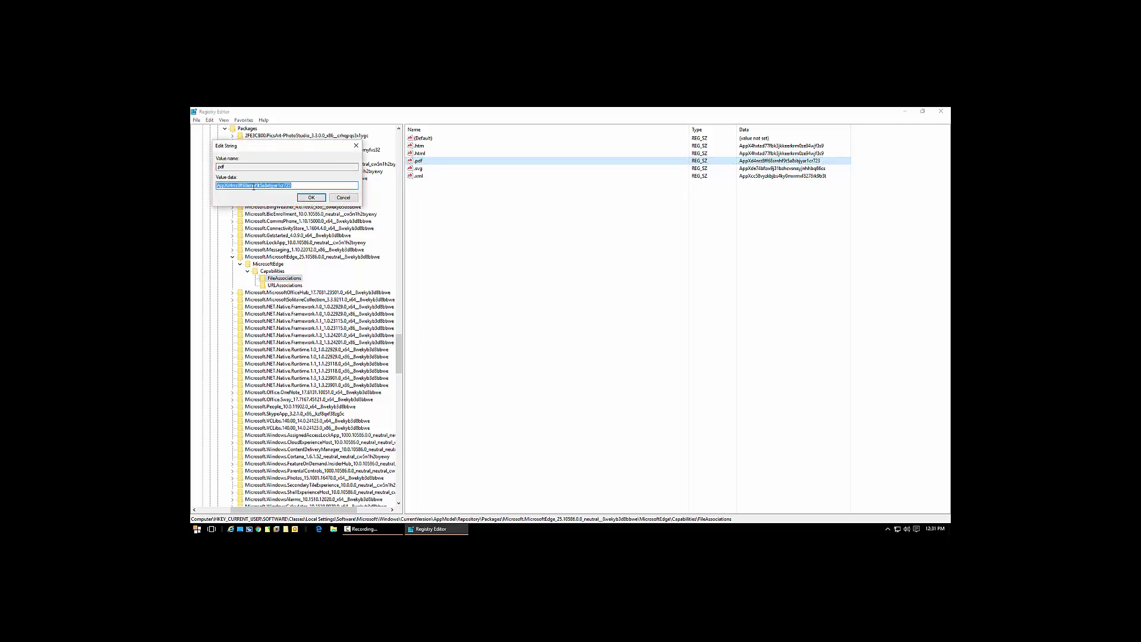
right_click(253, 186)
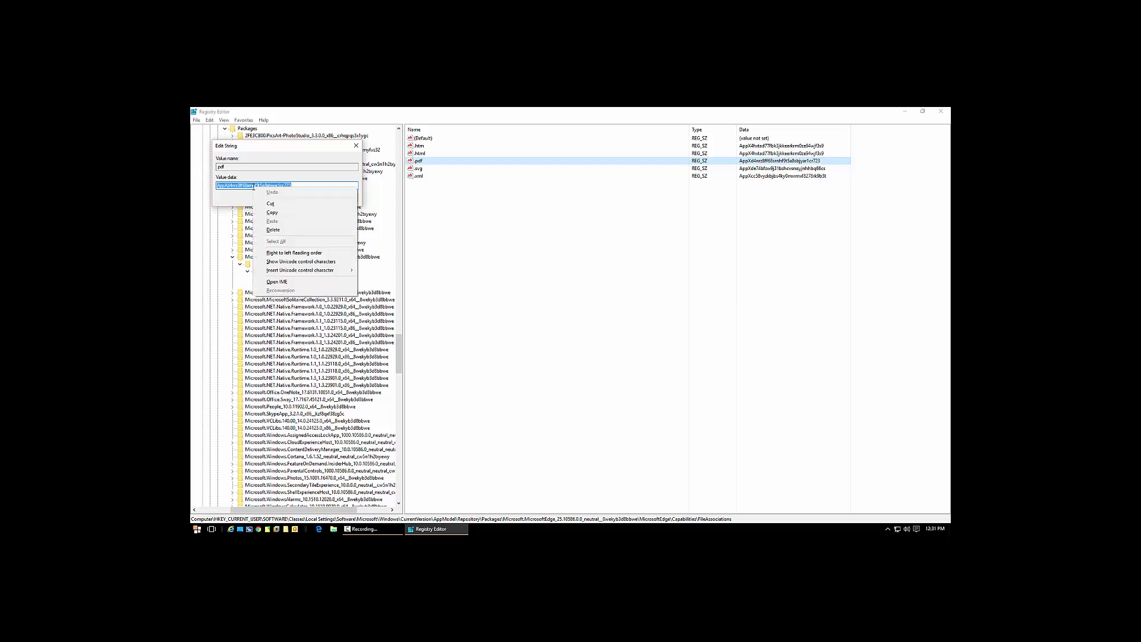
left_click(270, 213)
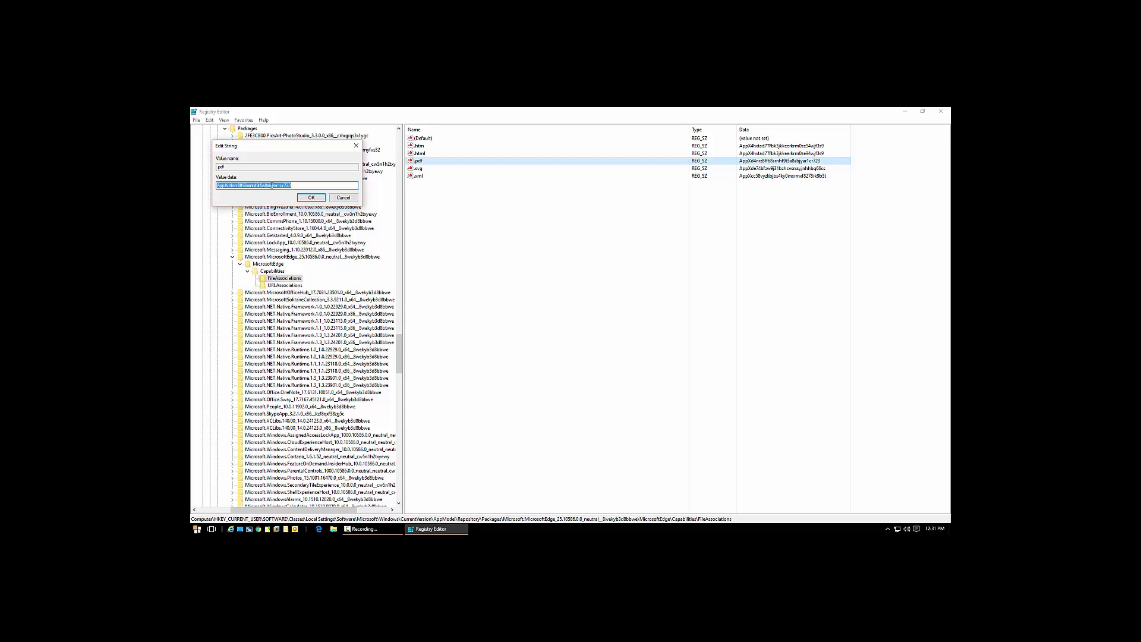
right_click(273, 186)
left_click(270, 212)
Paste the copied .pdf value data into a new Notepad document, and close the value's edit dialog in Registry Editor without changes
left_click(197, 529)
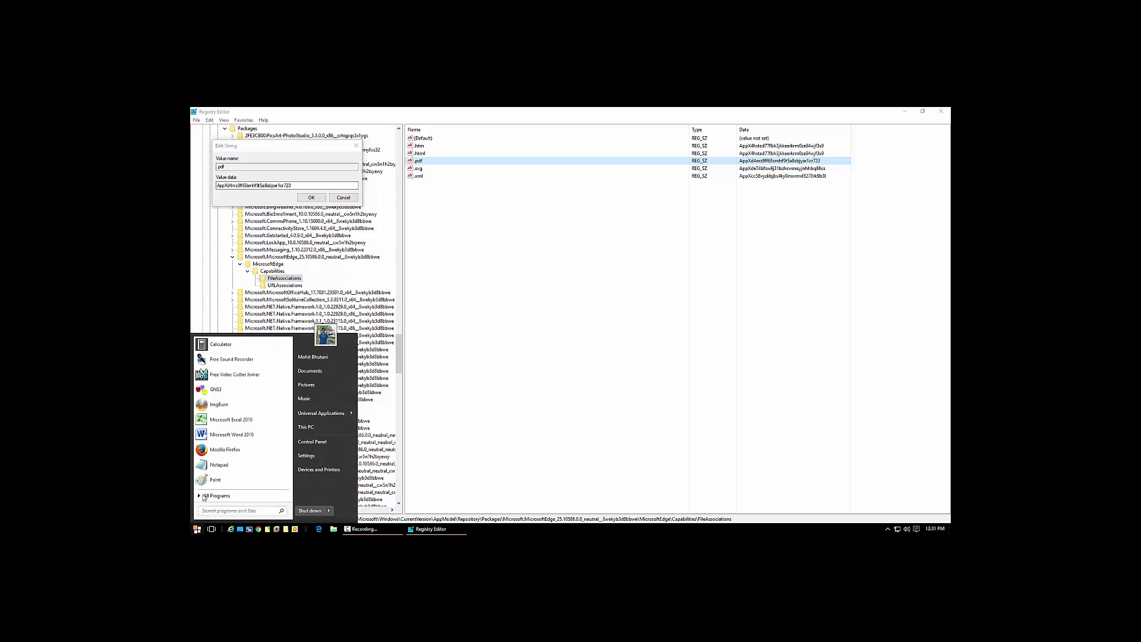
left_click(218, 464)
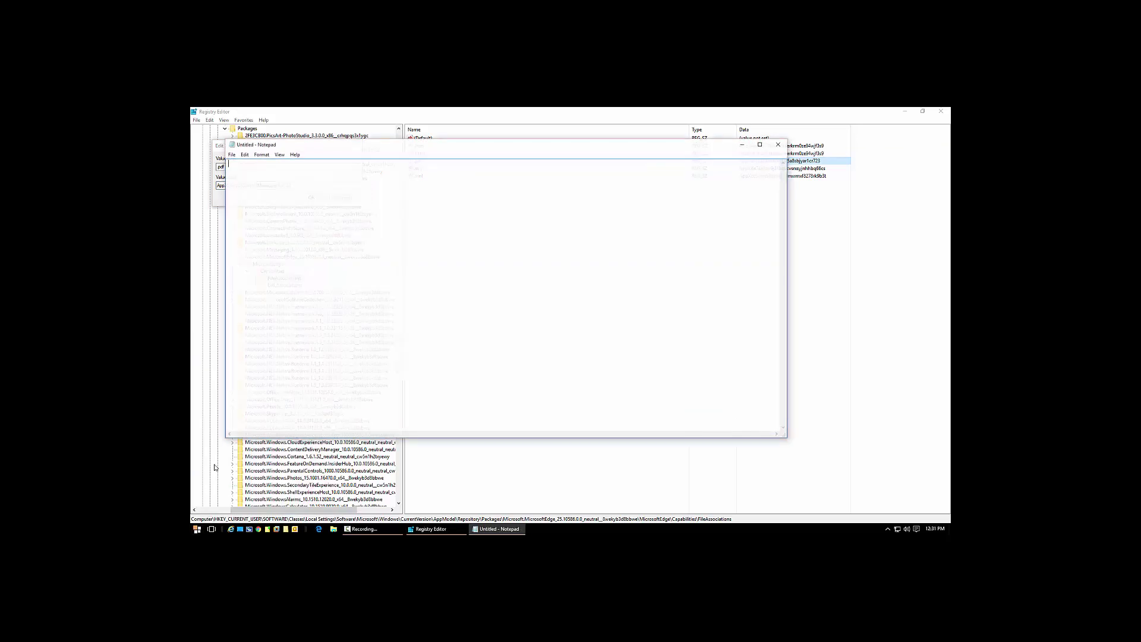
right_click(295, 204)
left_click(312, 238)
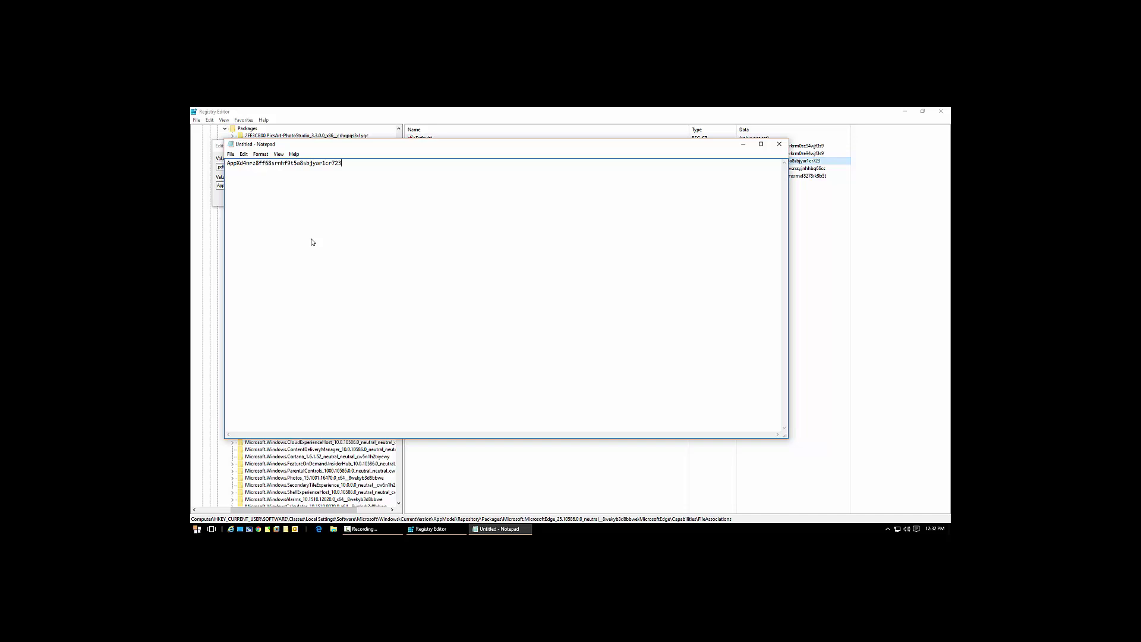
left_click(216, 201)
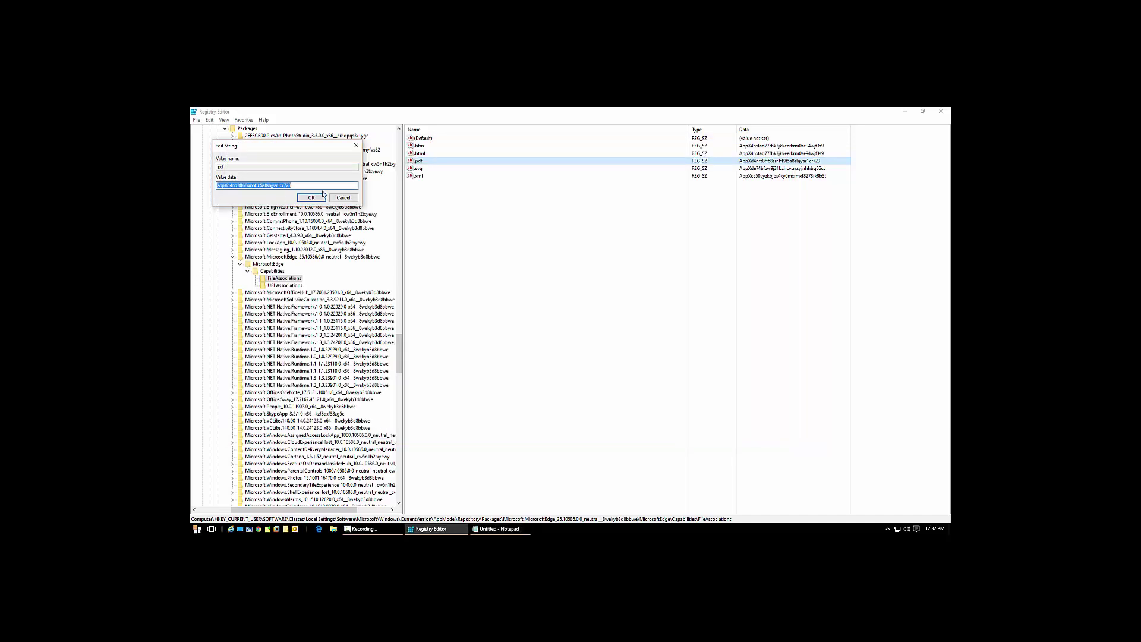
left_click(342, 198)
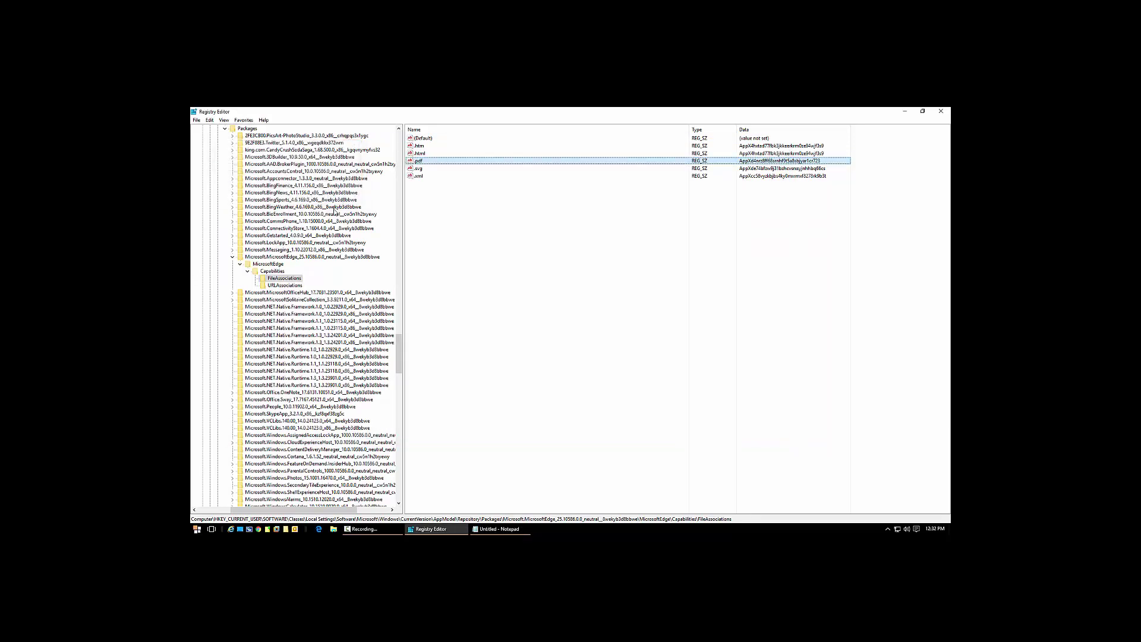
Collapse the Capabilities, MicrosoftEdge and Microsoft.MicrosoftEdge_25.10586.0.0_neutral__8wekyb3d8bbwe keys in the tree
left_click(248, 271)
left_click(240, 264)
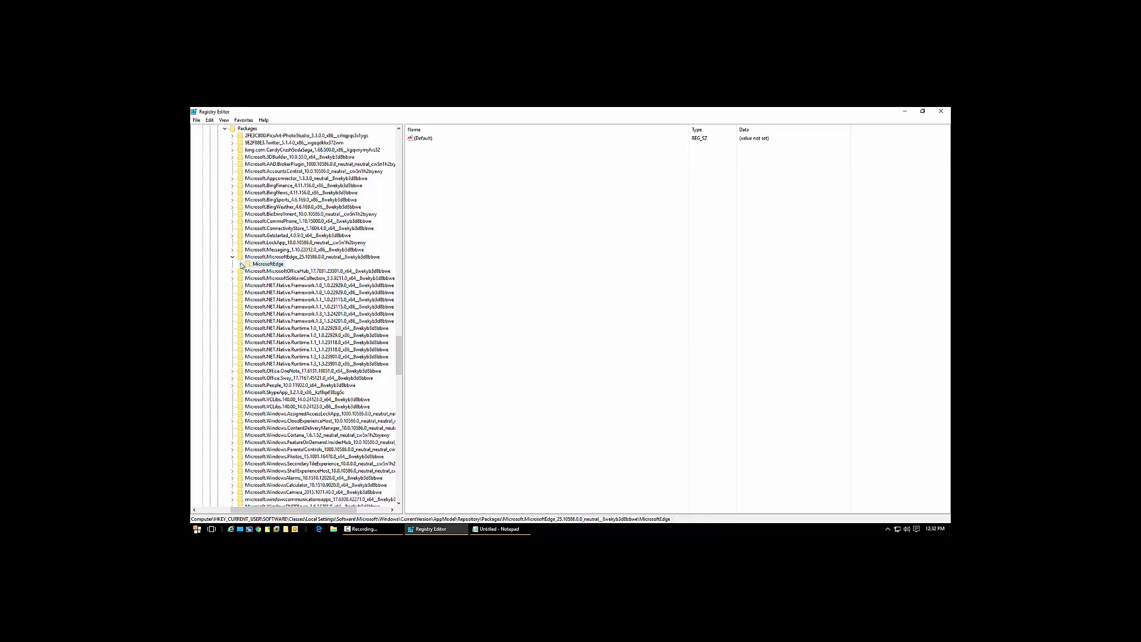
left_click(233, 257)
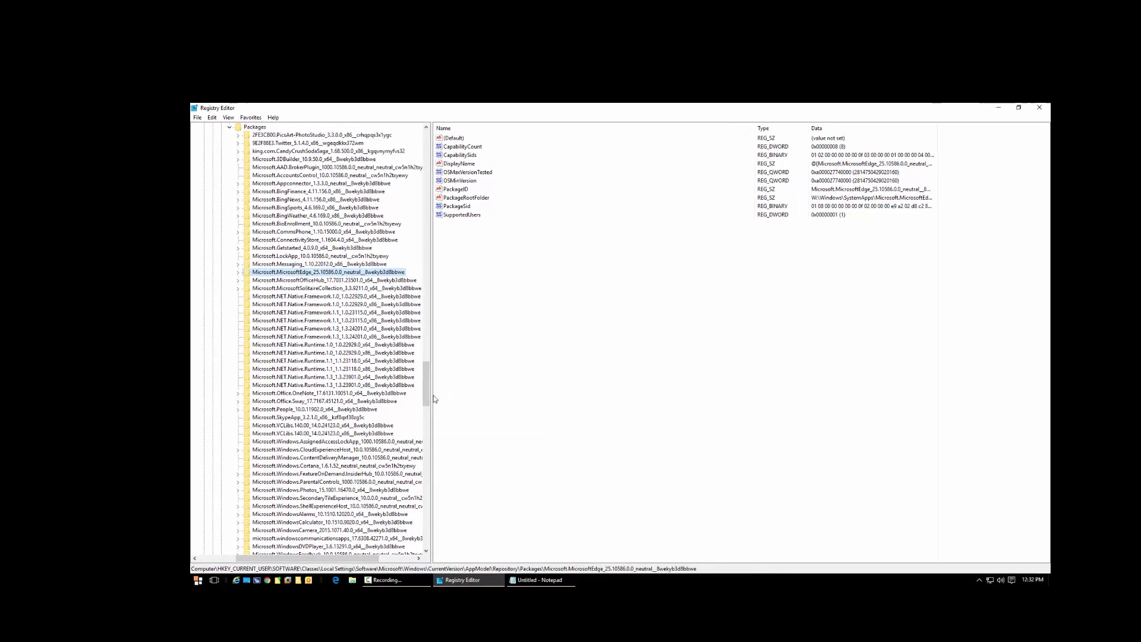
Collapse the expanded keys from Packages up through AppModel, CurrentVersion, Windows, Microsoft and Software to Local Settings
left_click_drag(497, 479, 502, 449)
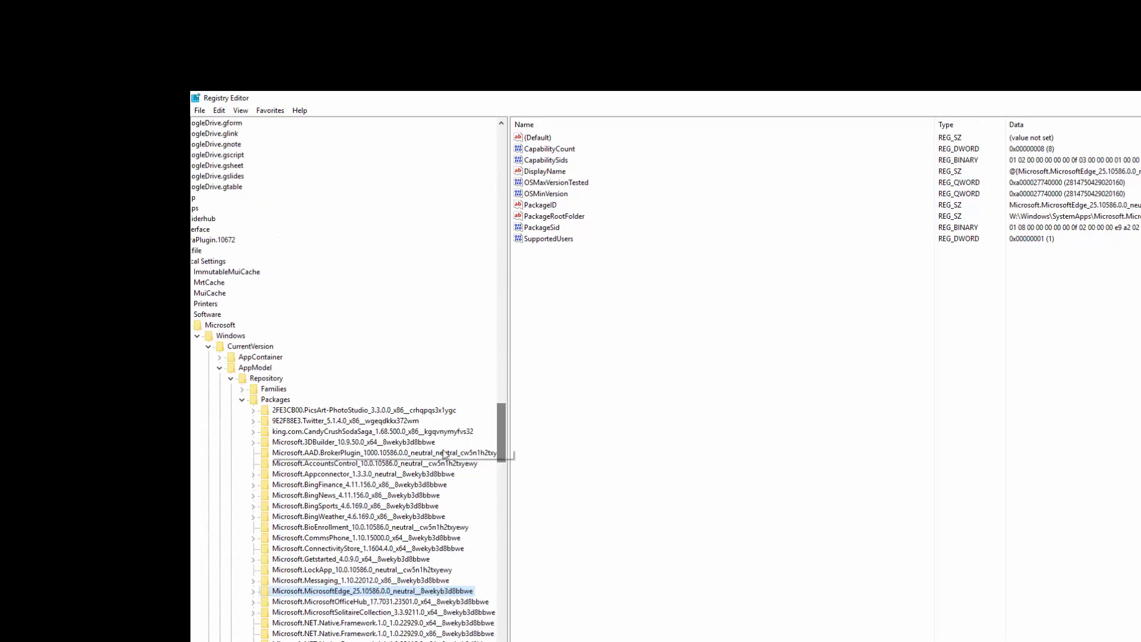
left_click(243, 401)
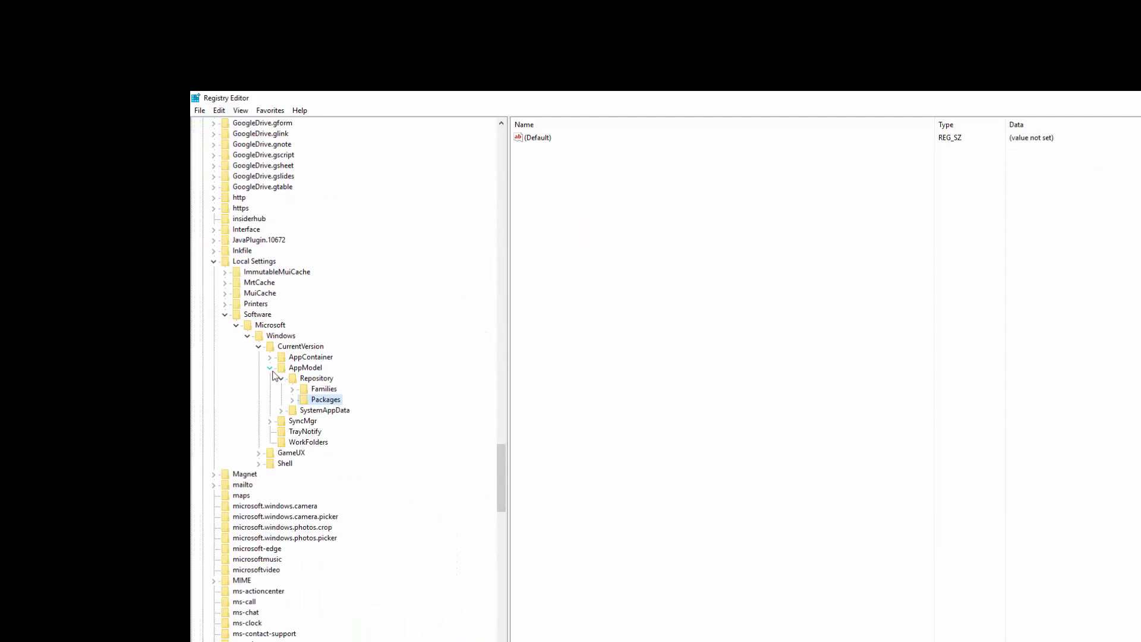
left_click(269, 368)
left_click(259, 346)
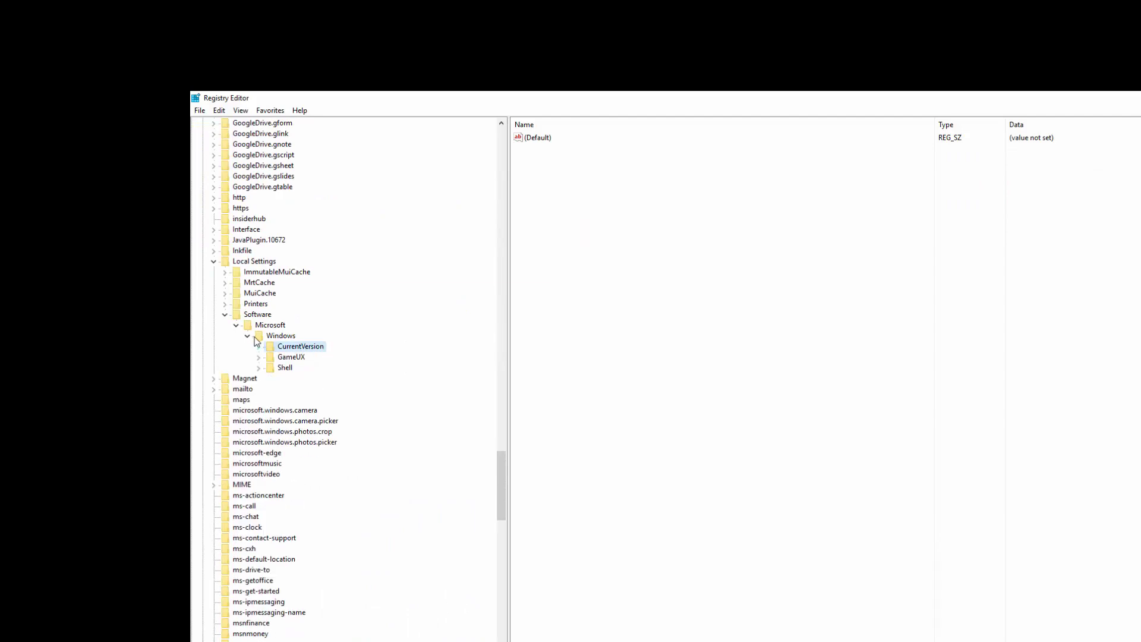
left_click(247, 336)
left_click(236, 325)
left_click(225, 314)
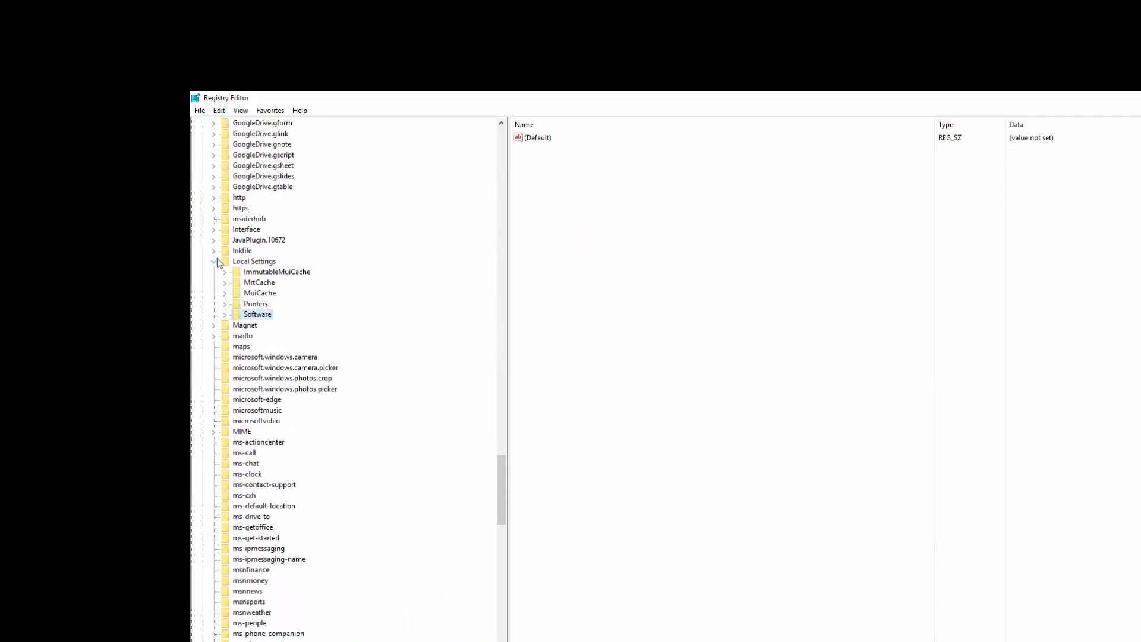
left_click(213, 261)
Collapse the Classes, SOFTWARE and HKEY_CURRENT_USER keys so that only the root hives are listed
left_click_drag(500, 472, 530, 310)
scroll(541, 238, "up", 20)
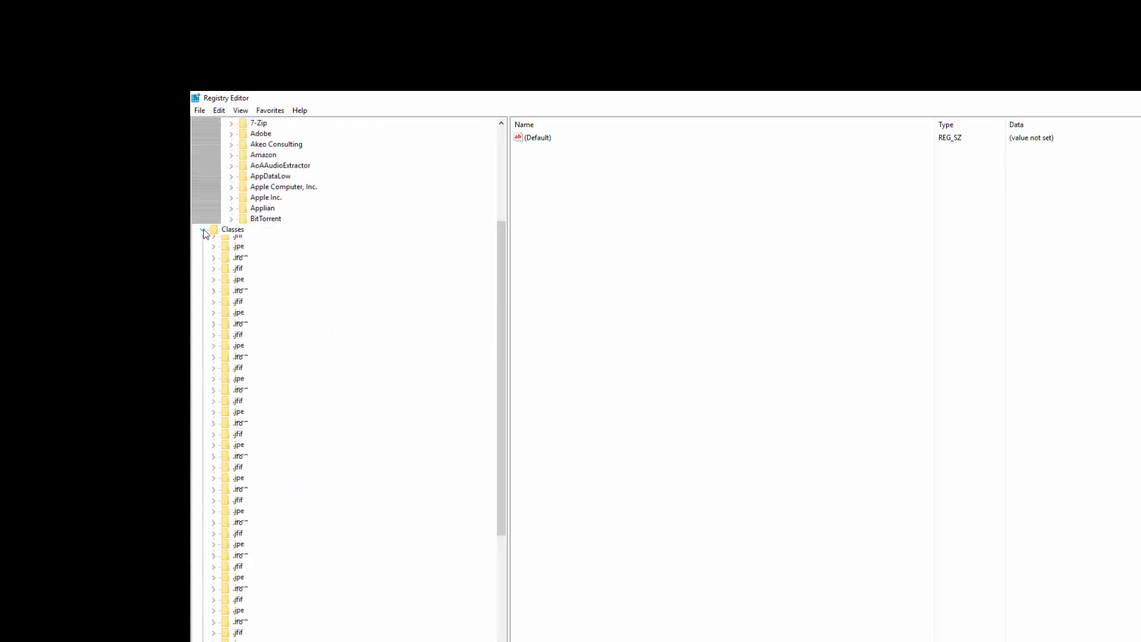
left_click(202, 229)
left_click_drag(501, 309, 517, 220)
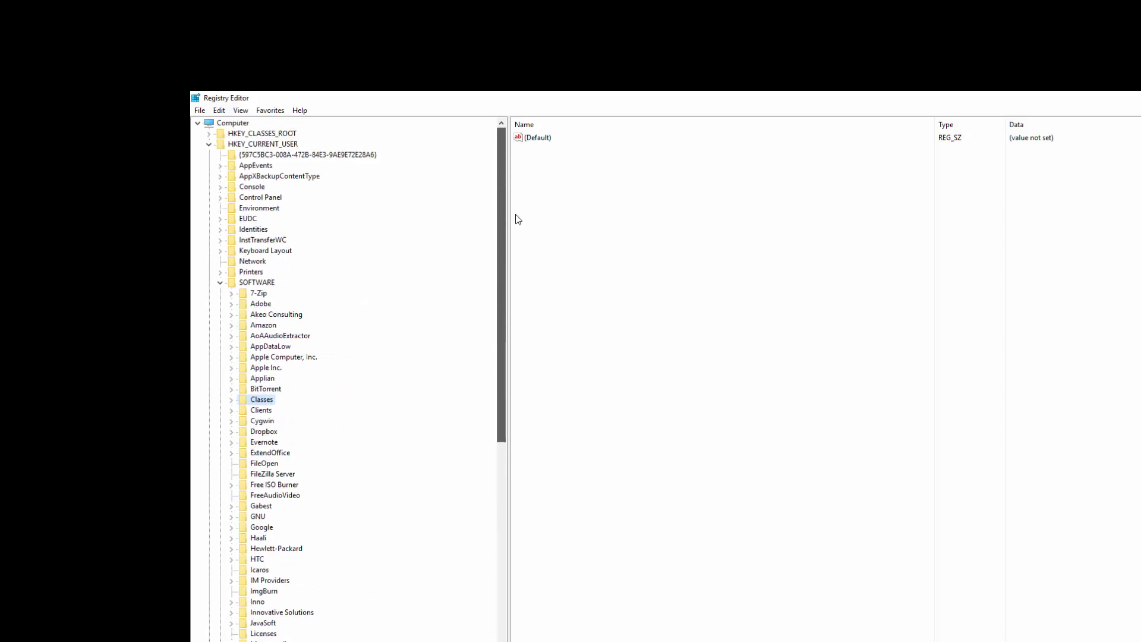
left_click(219, 284)
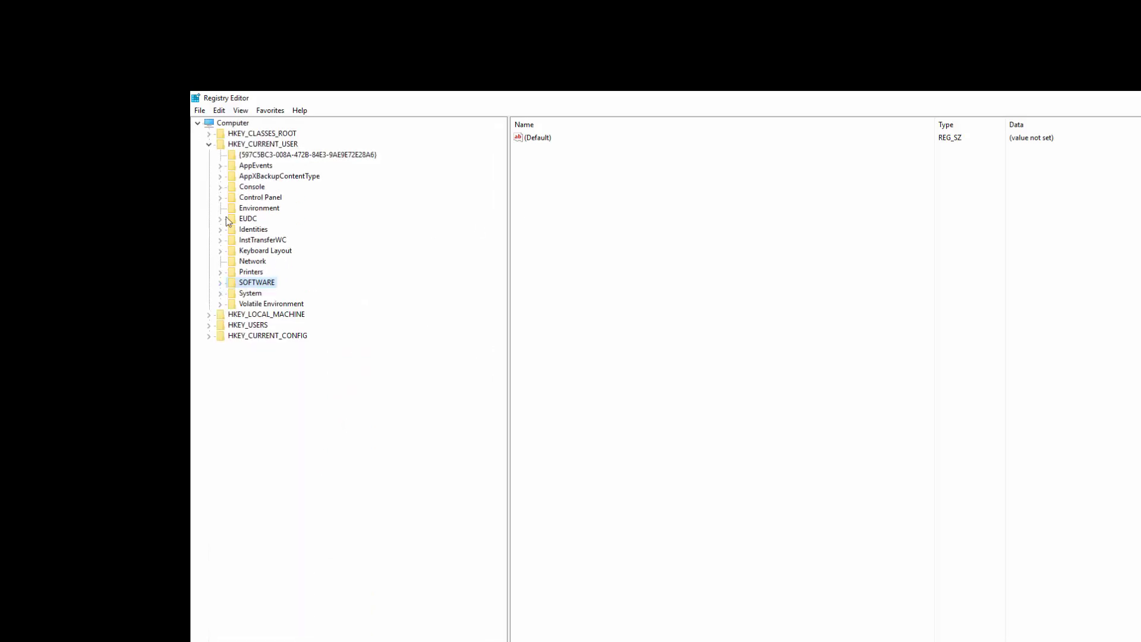
left_click(209, 144)
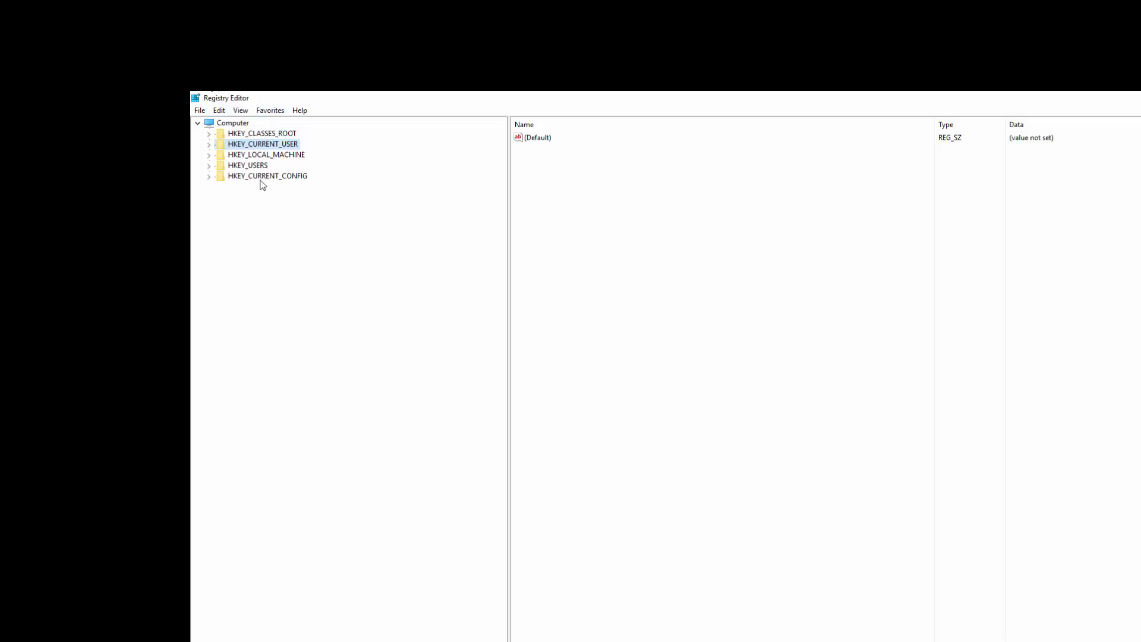
Expand HKEY_CURRENT_USER\SOFTWARE\Classes and go to the AppX keys listed below the file extensions
left_click(209, 144)
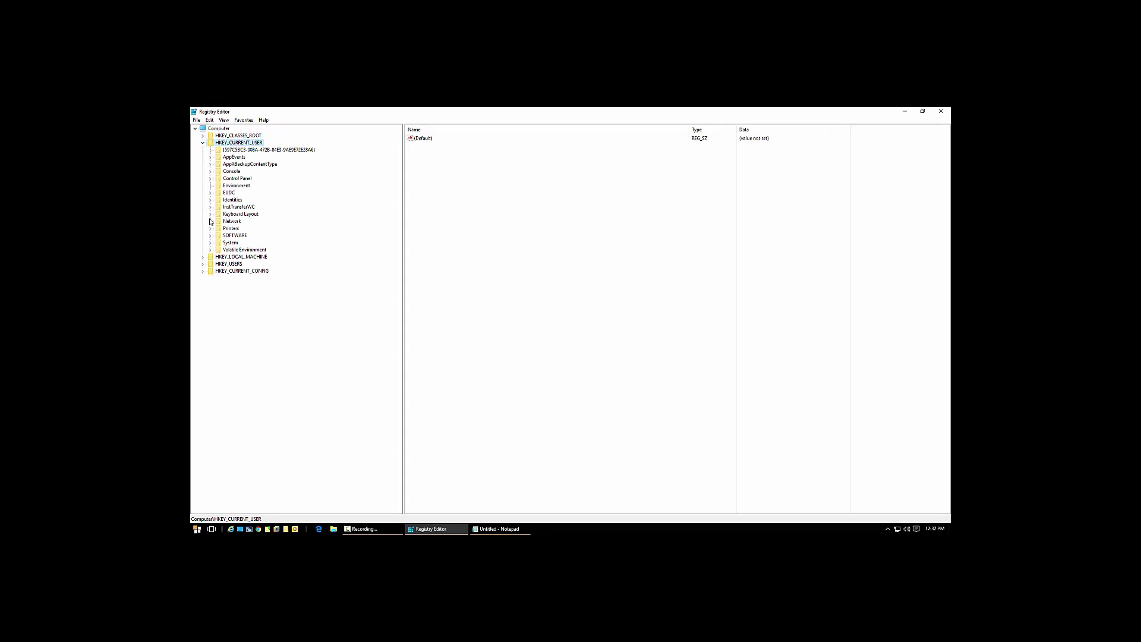
left_click(210, 236)
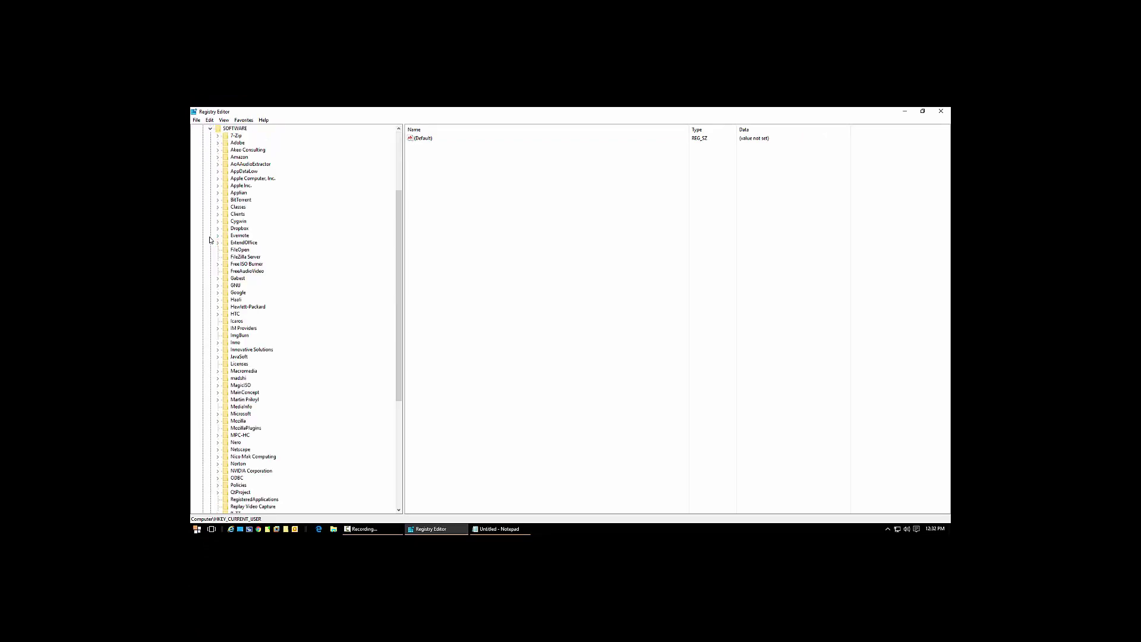
left_click(218, 207)
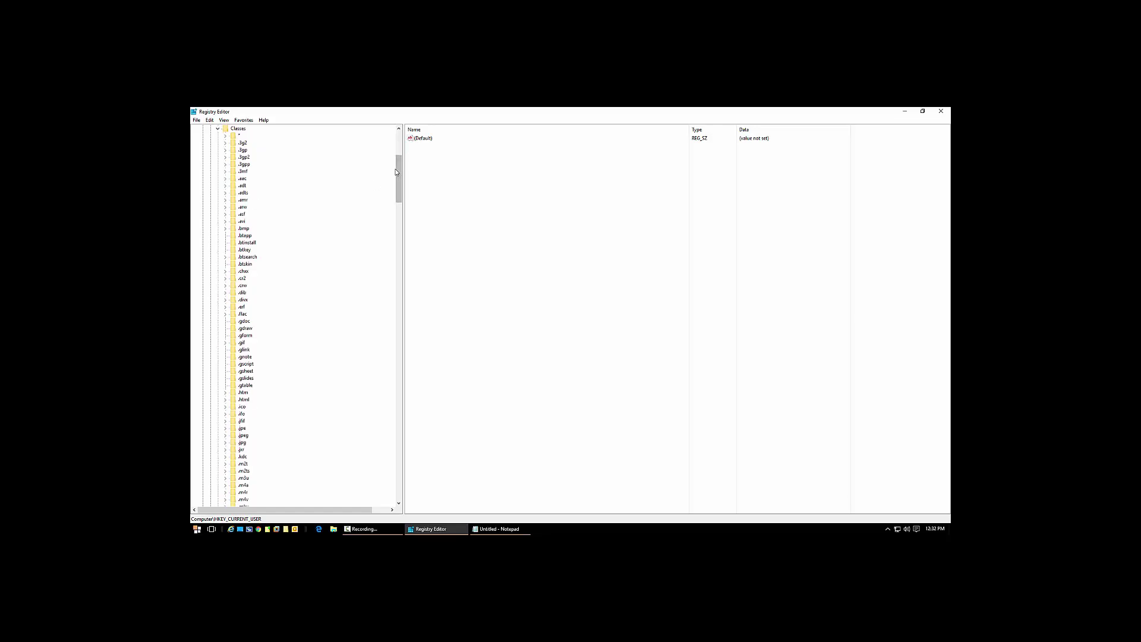
left_click_drag(396, 172, 404, 235)
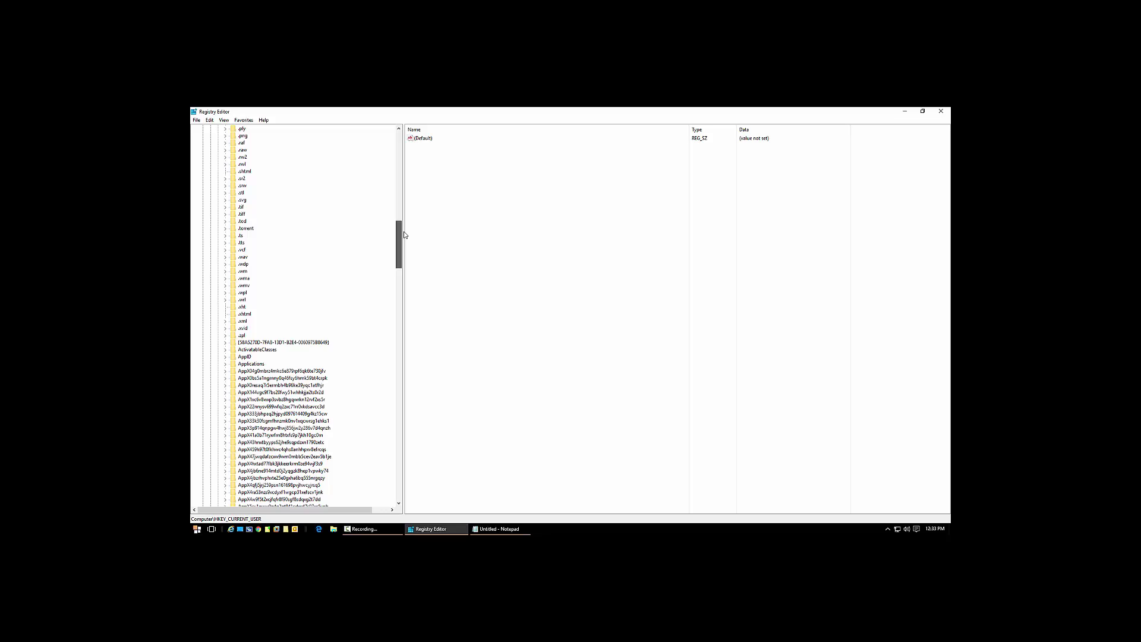
left_click_drag(404, 234, 404, 235)
Bring up the Notepad document with the copied .pdf identifier and move its window clear of the key tree
left_click(498, 528)
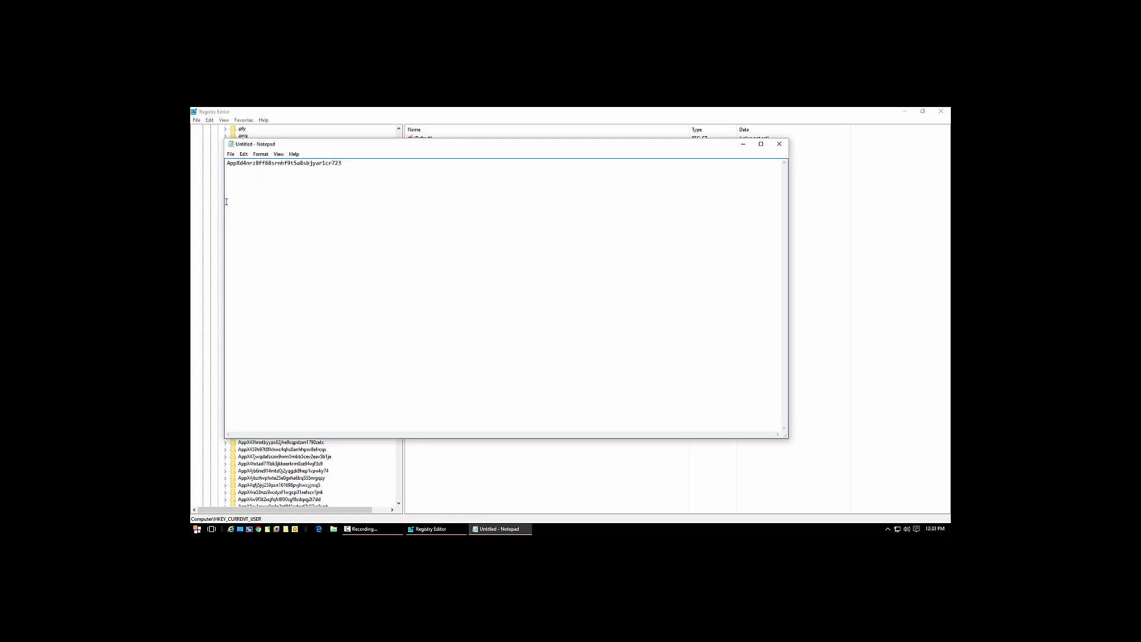
left_click_drag(226, 163, 345, 185)
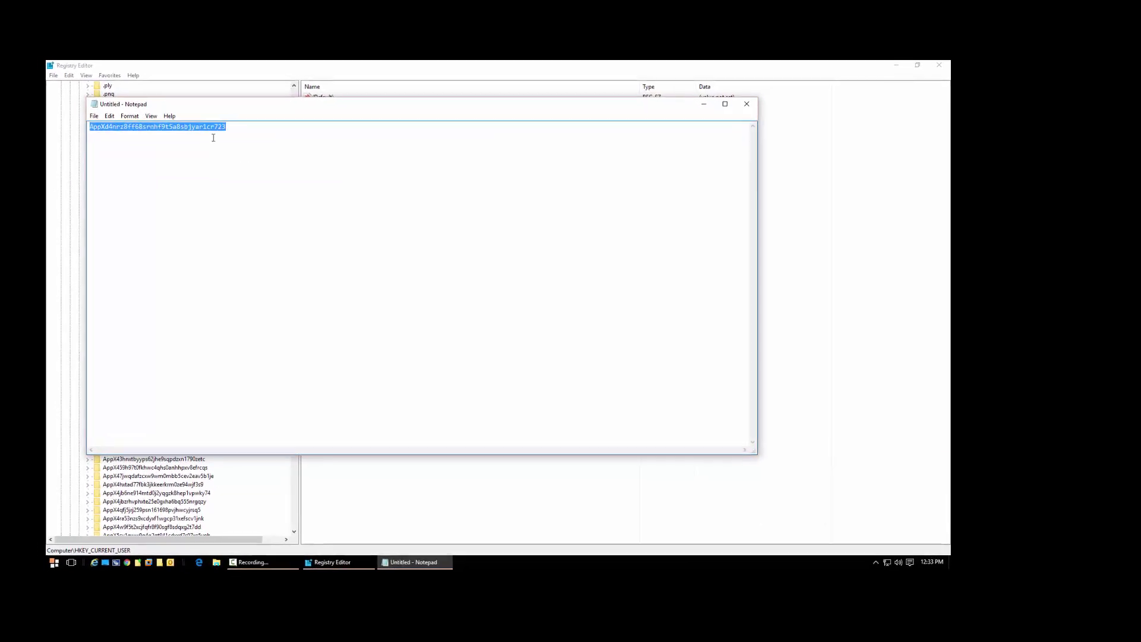
left_click_drag(247, 128, 417, 144)
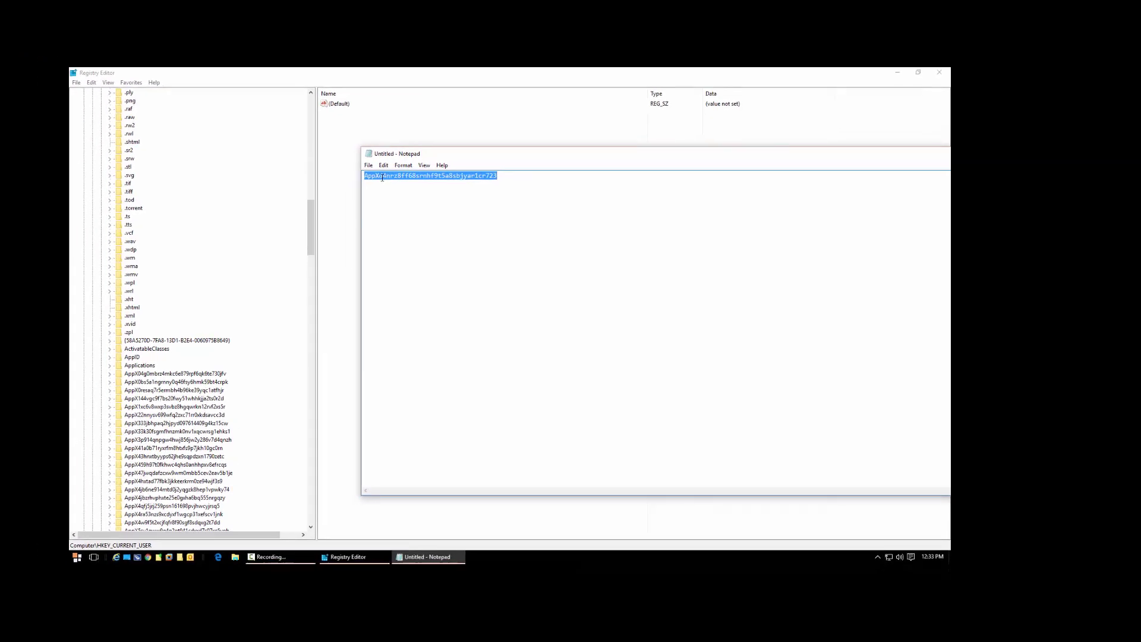
Return to Registry Editor, find the AppXd4nrz8ff68srnhf9t5a8sbjyar1cr723 key under Classes and select it
left_click(311, 252)
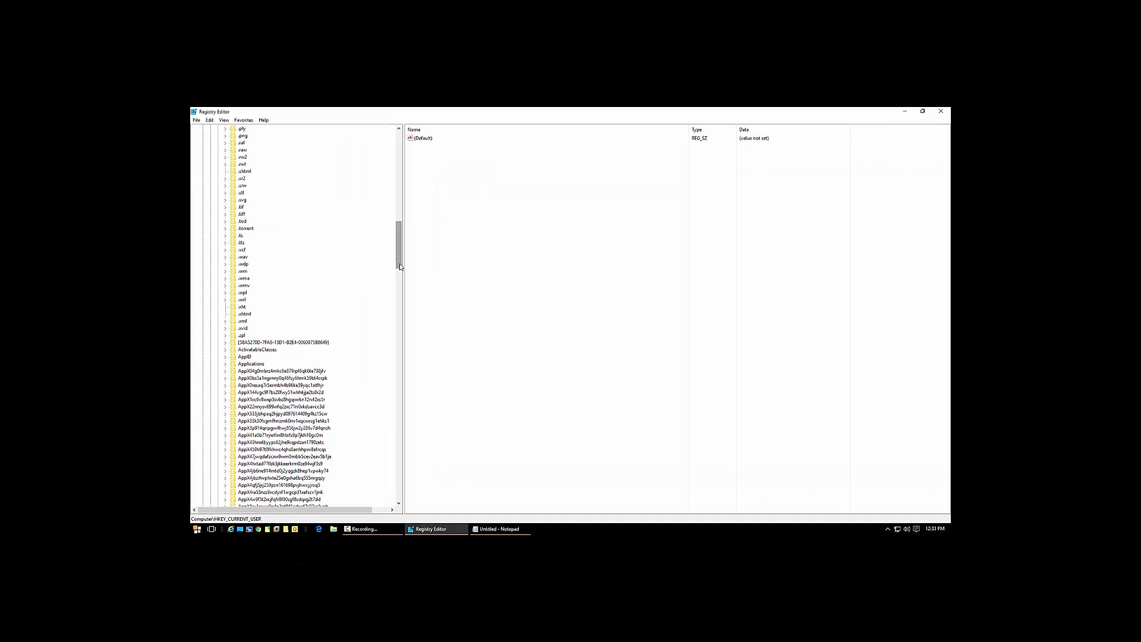
left_click_drag(399, 265, 399, 267)
left_click_drag(399, 270, 399, 291)
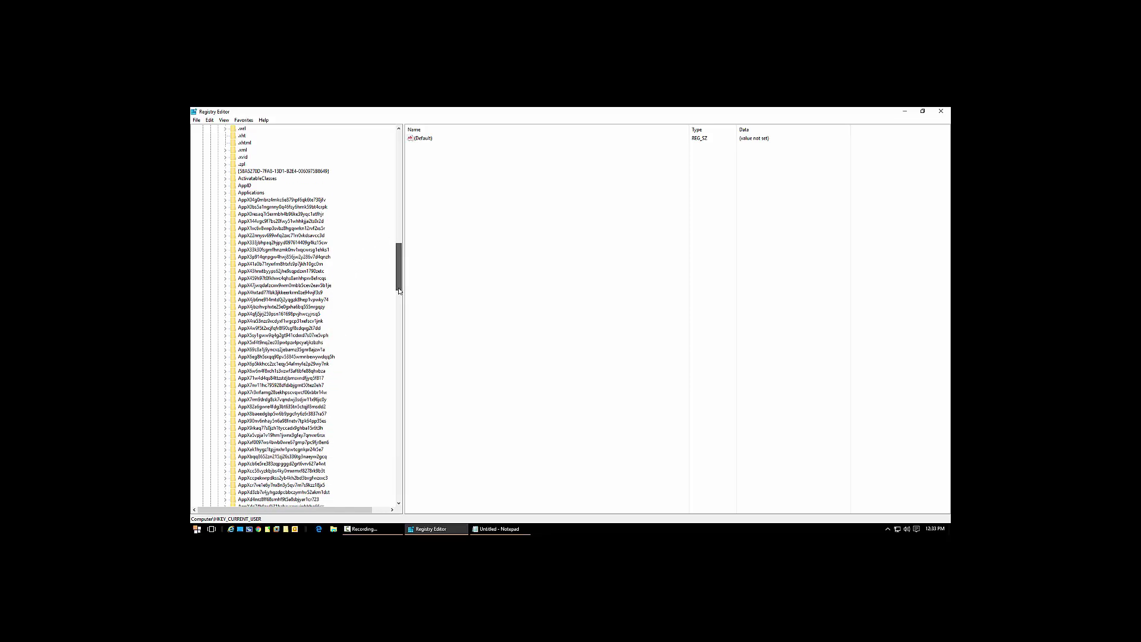
left_click(272, 498)
Place the Notepad window beside the selected AppX key, compare its name with the saved identifier, and return to Registry Editor
left_click(500, 529)
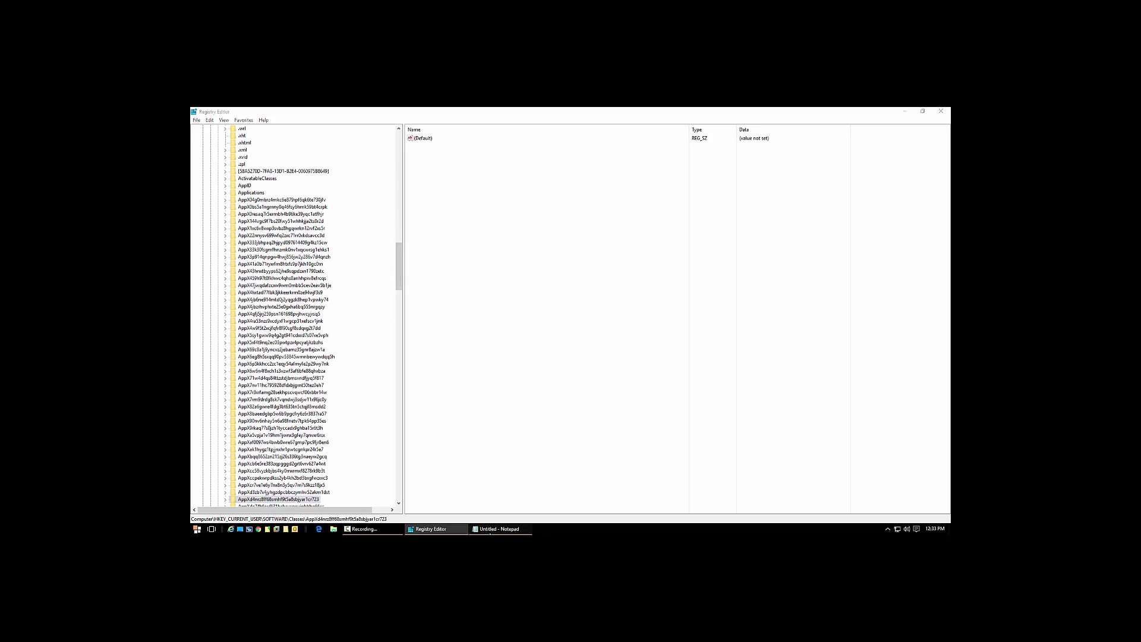
left_click_drag(501, 183, 461, 479)
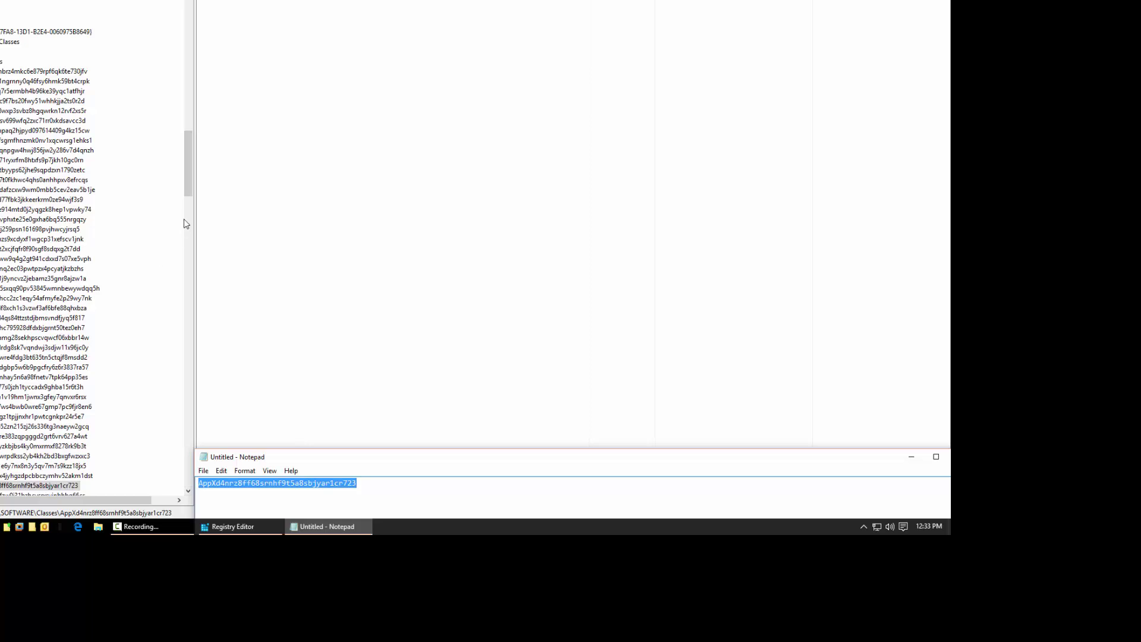
left_click(275, 319)
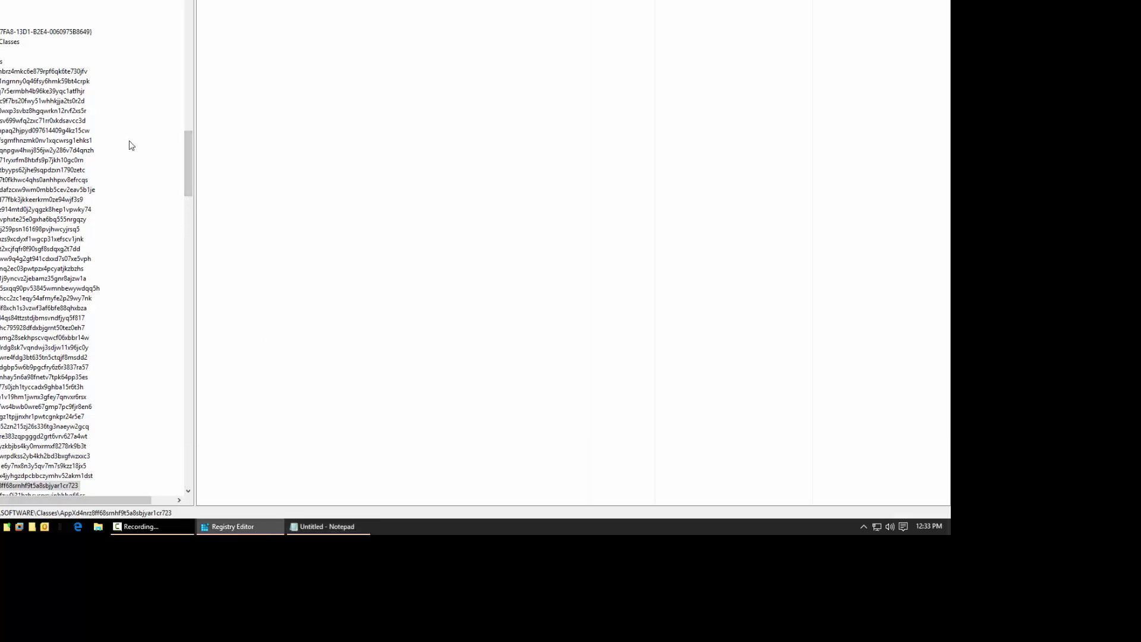
Create a new string value in the selected AppXd4nrz8ff68srnhf9t5a8sbjyar1cr723 key and confirm its name
left_click_drag(187, 152, 187, 169)
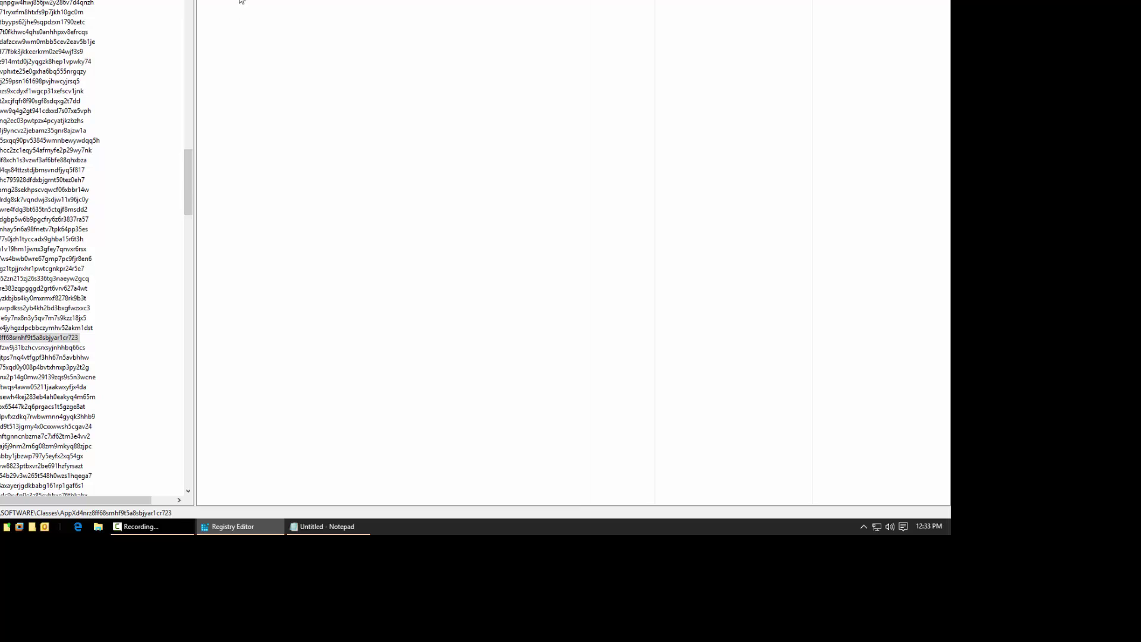
right_click(225, 52)
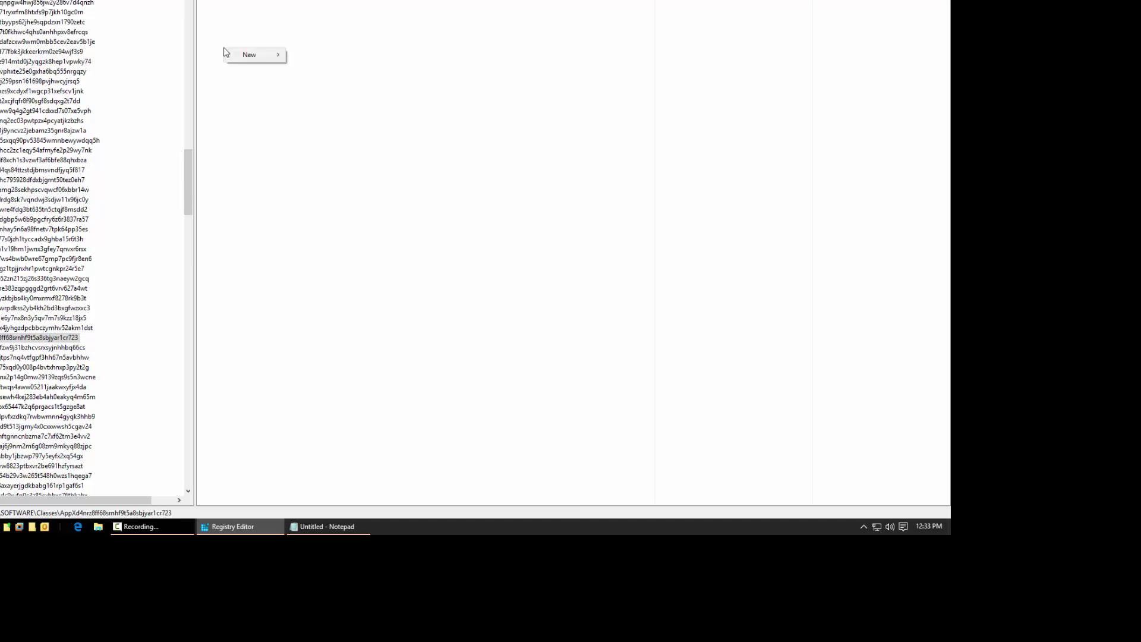
mouse_move(277, 62)
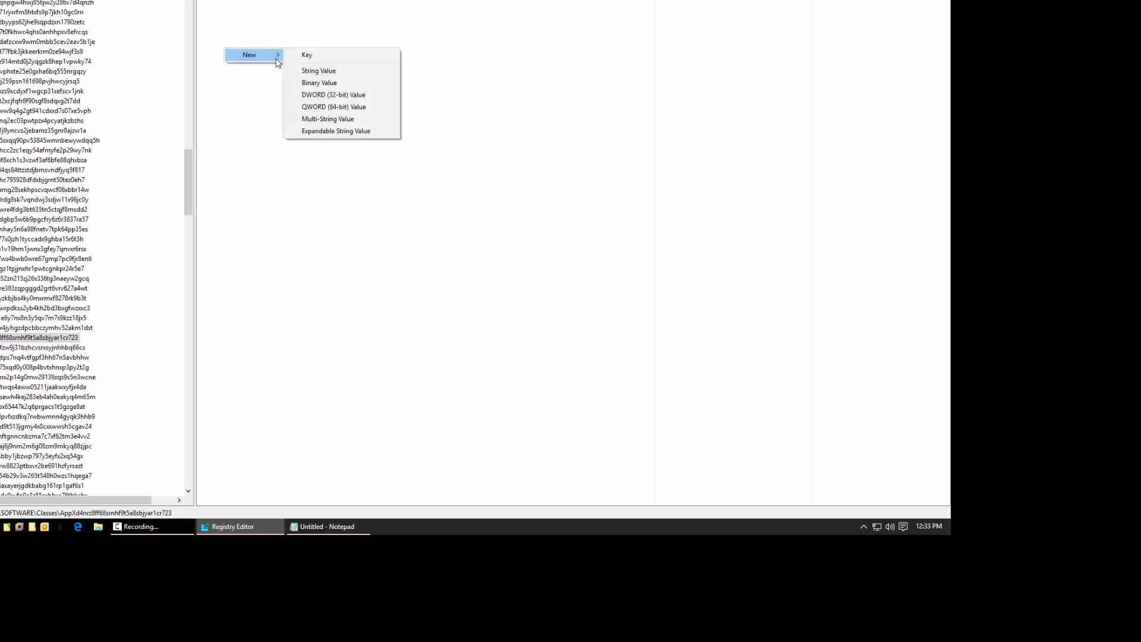
left_click(314, 70)
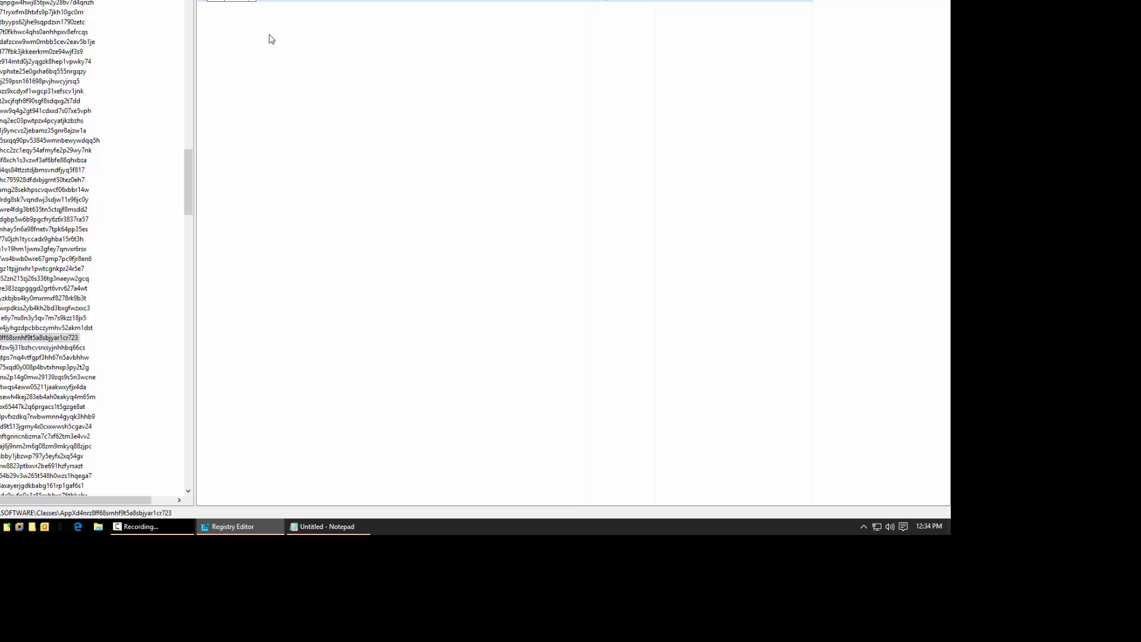
key("Return")
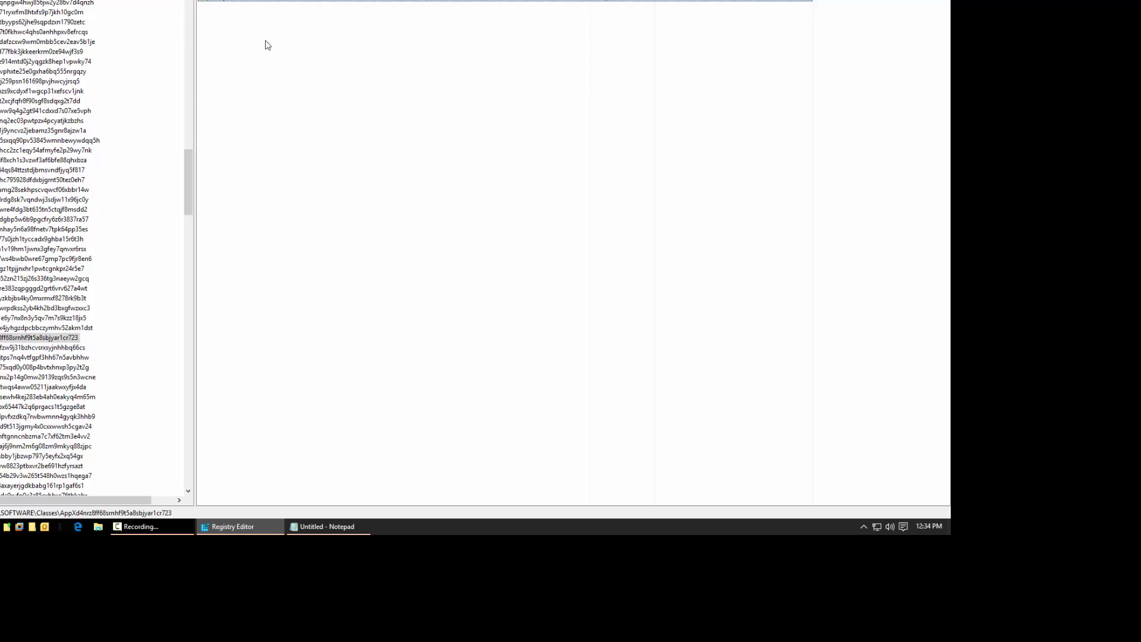
Collapse the Classes, SOFTWARE and HKEY_CURRENT_USER keys, and exit Registry Editor
left_click_drag(188, 190, 213, 4)
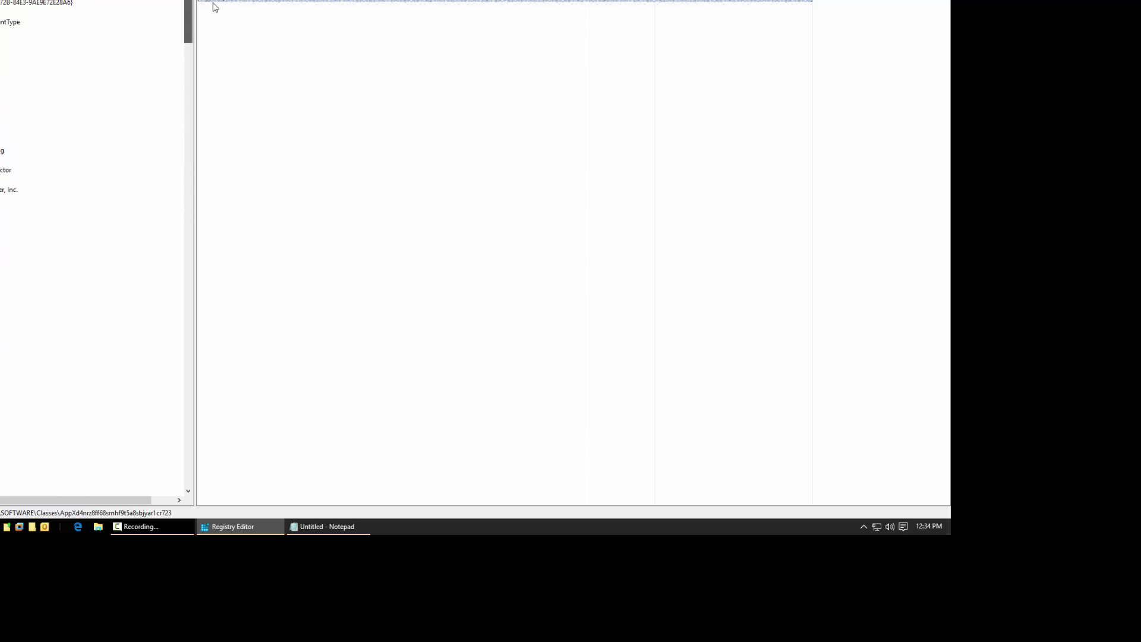
key("Left")
key("Left")
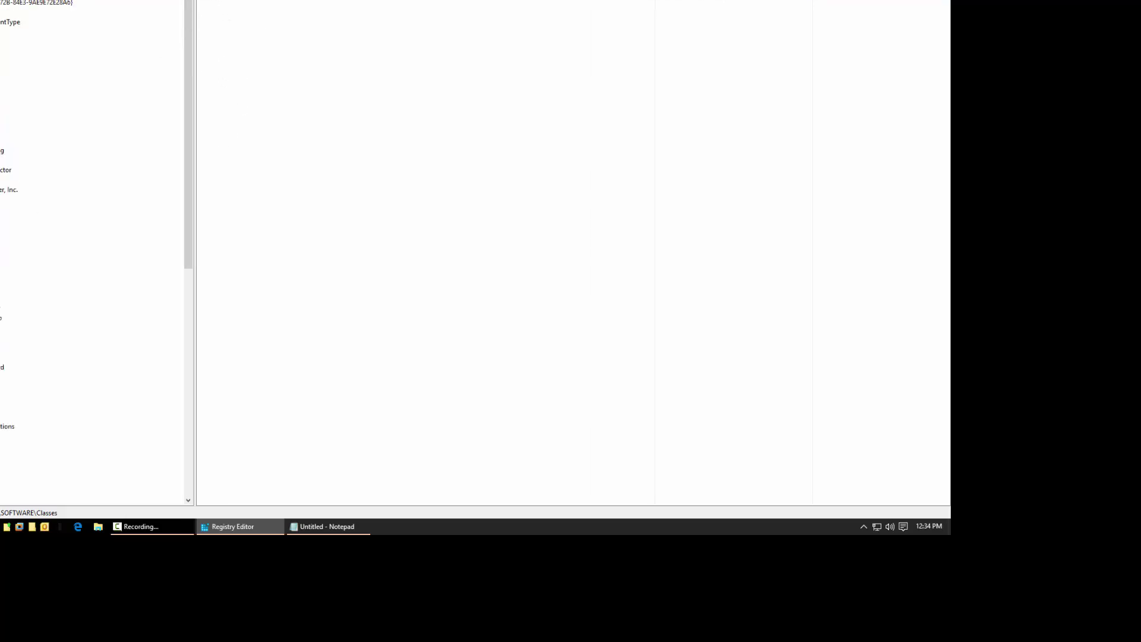
key("Left")
key("Left")
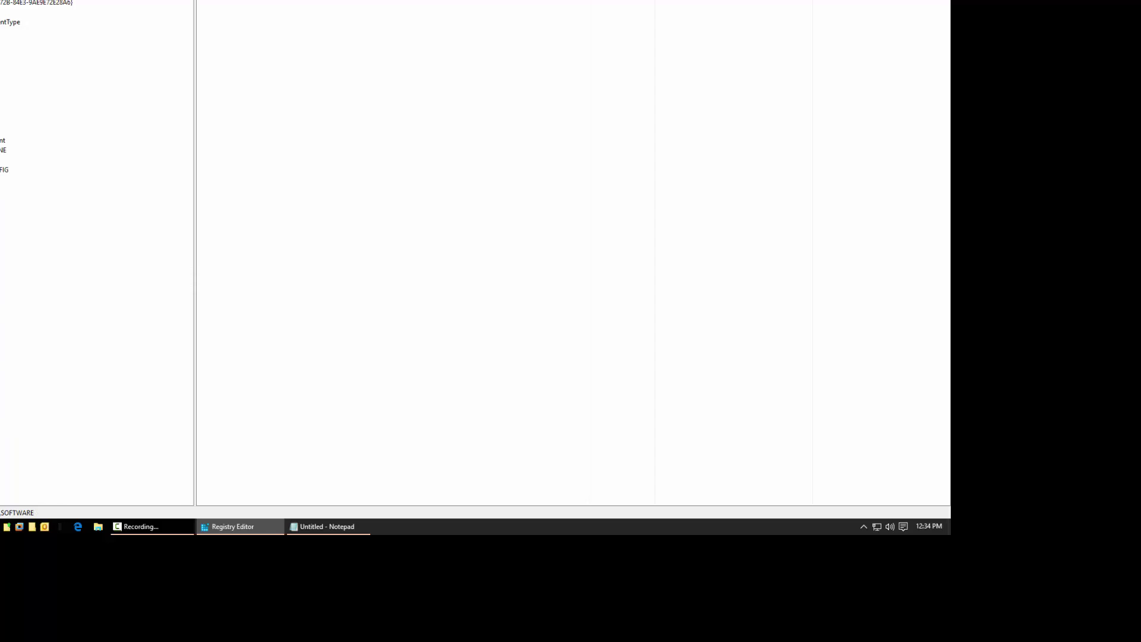
key("Left")
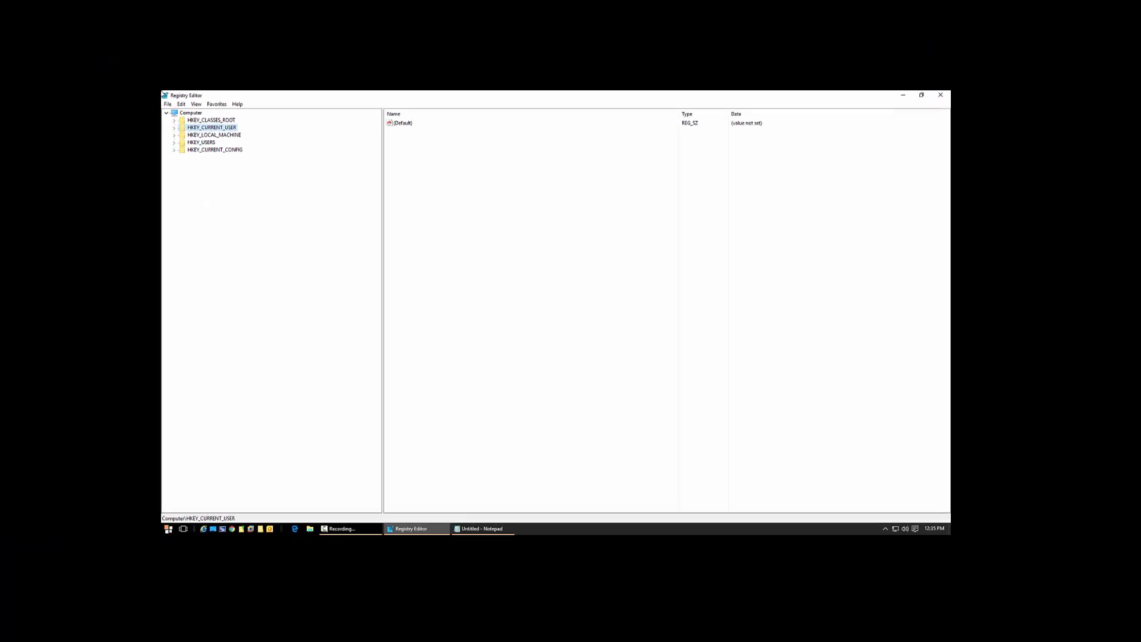
left_click(196, 121)
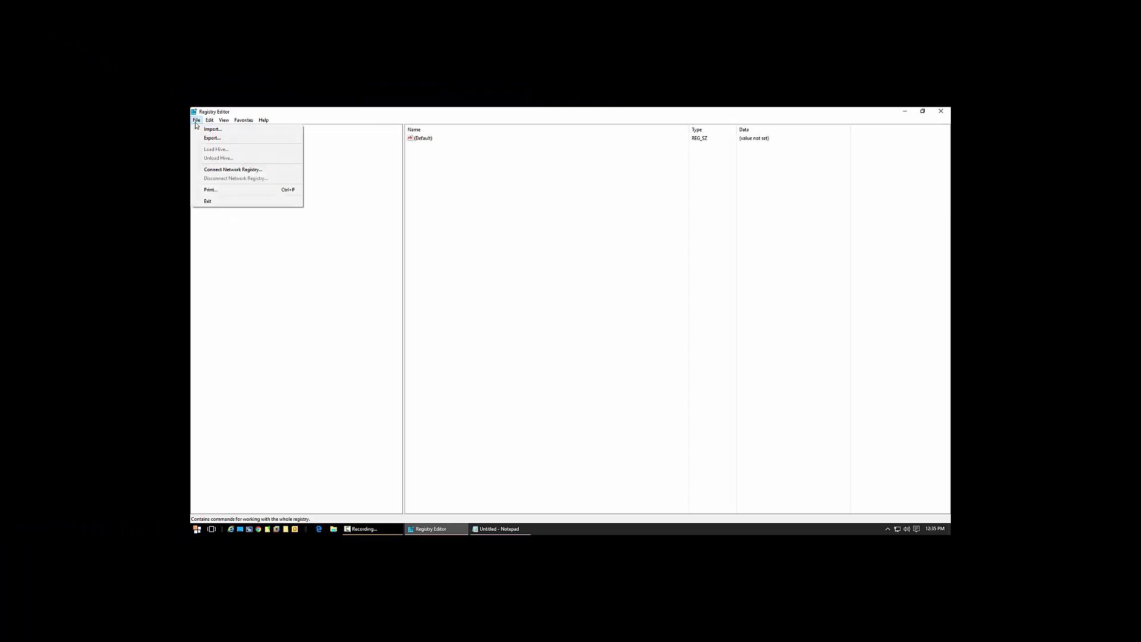
left_click(221, 202)
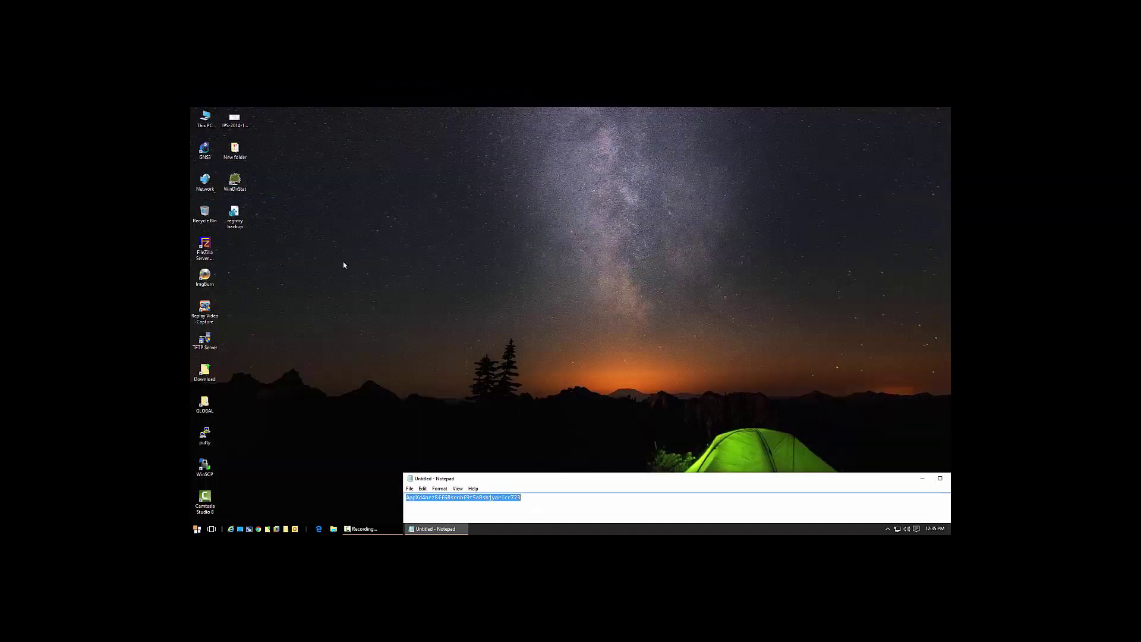
Move the Notepad window up to view the saved identifier, and minimize it to show the desktop
left_click_drag(902, 464, 828, 413)
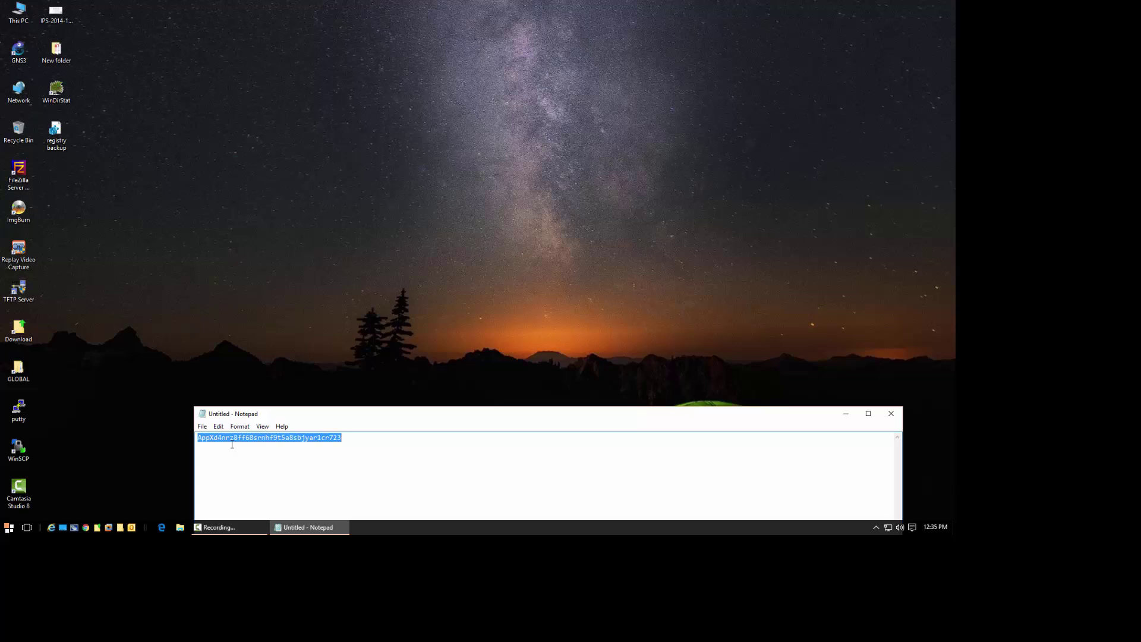
left_click(846, 414)
left_click(169, 185)
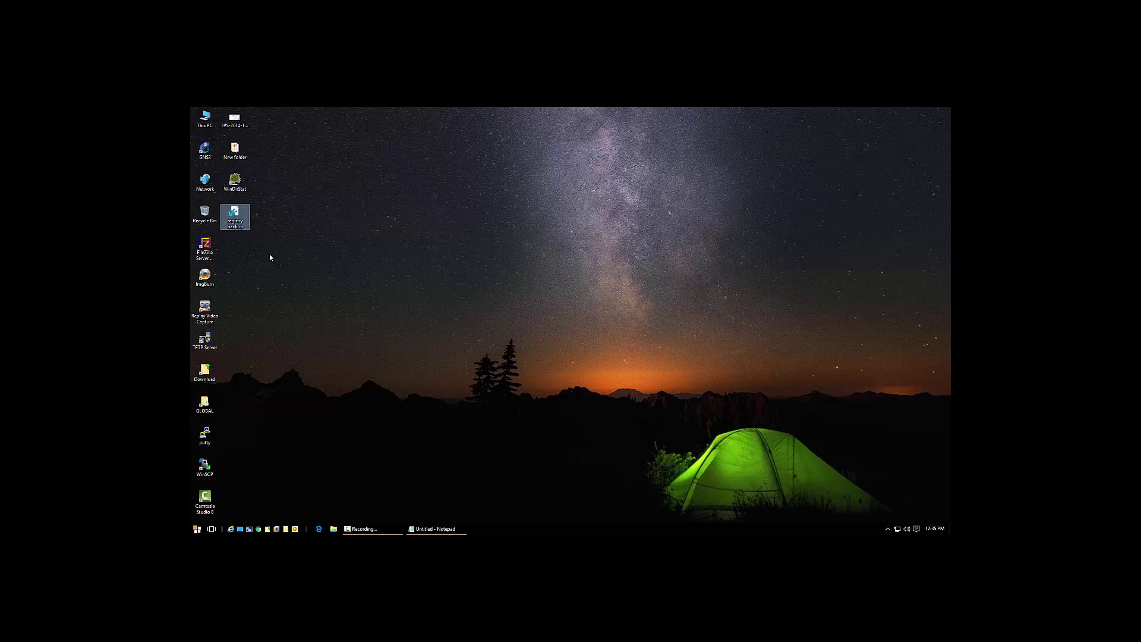
Delete the registry backup file from the desktop, moving it to the Recycle Bin
right_click(242, 218)
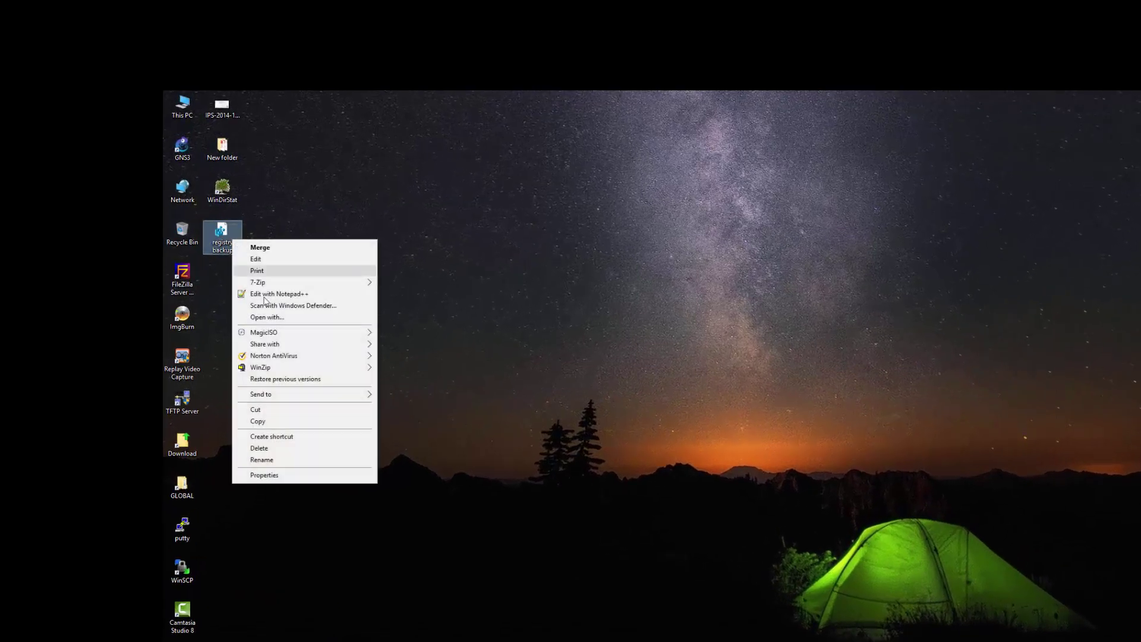
left_click(259, 448)
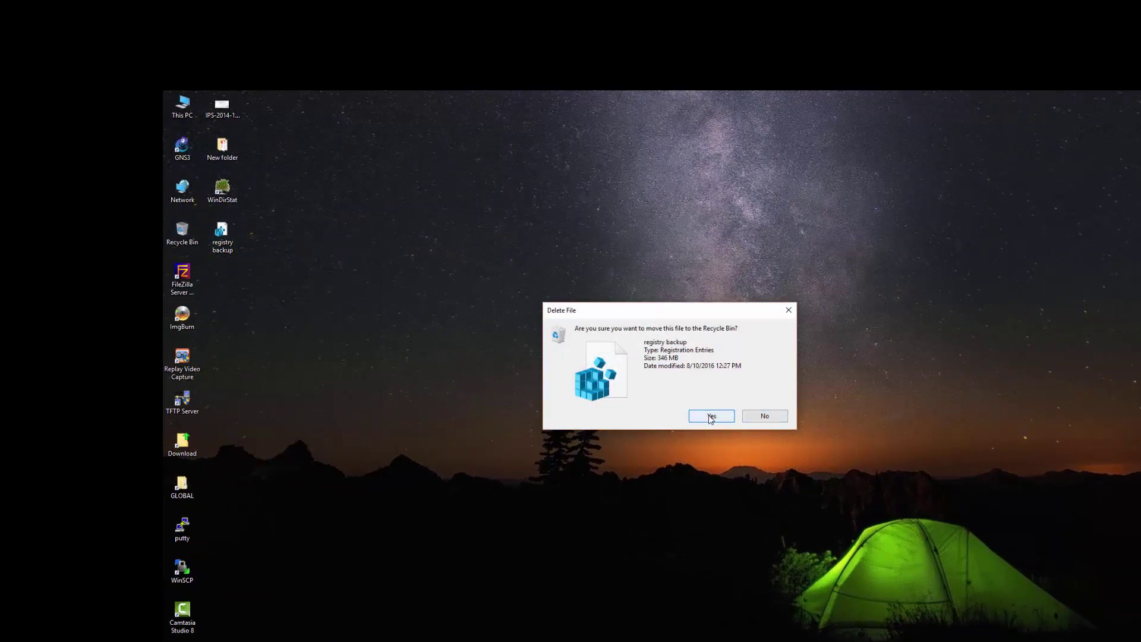
left_click(710, 415)
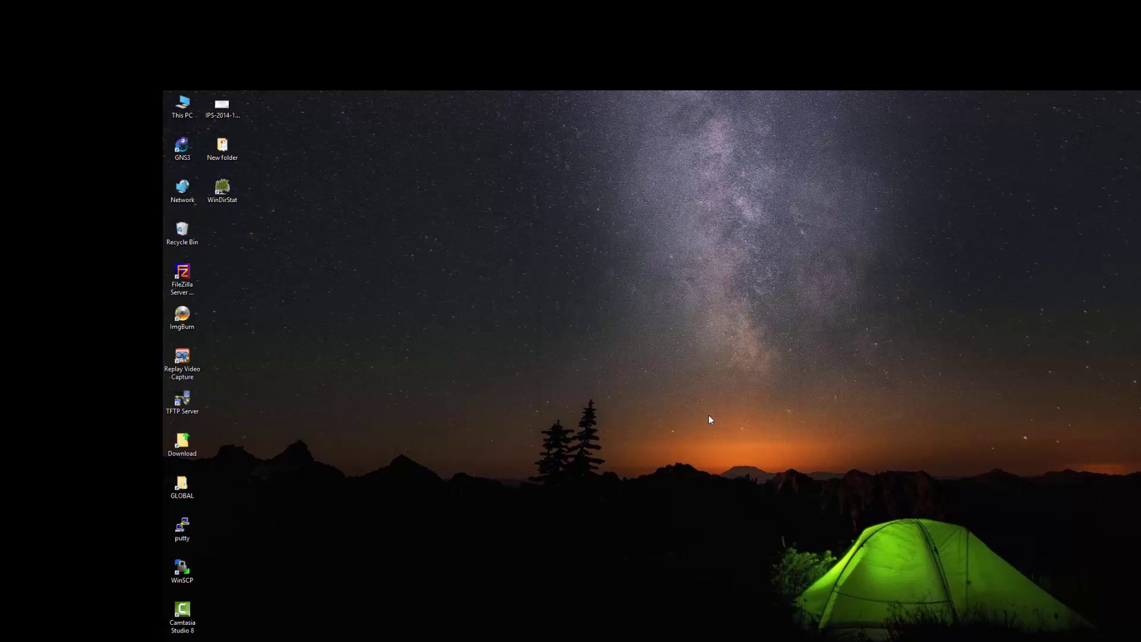